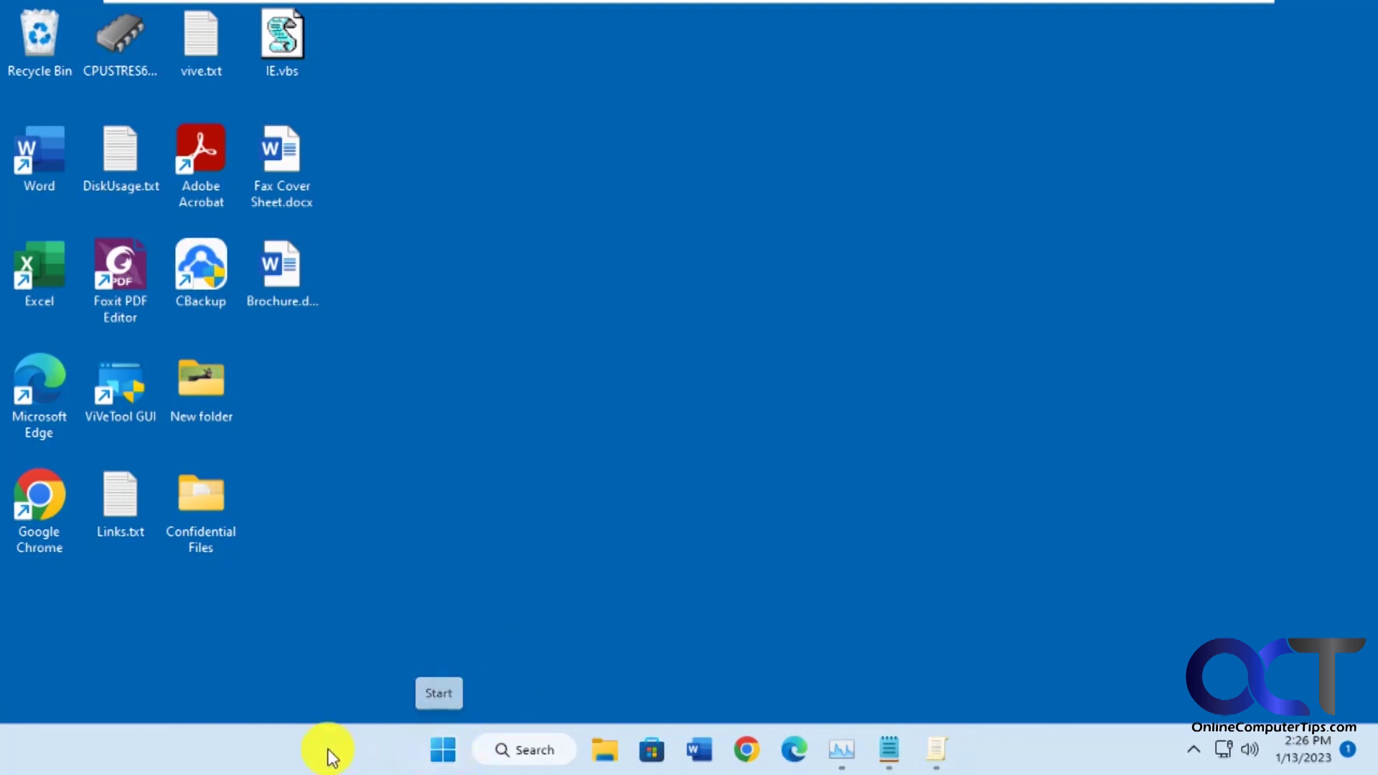
- Check which power options the Start menu shows before changing the policy
{"action": "left_click", "coordinate": [443, 749]}
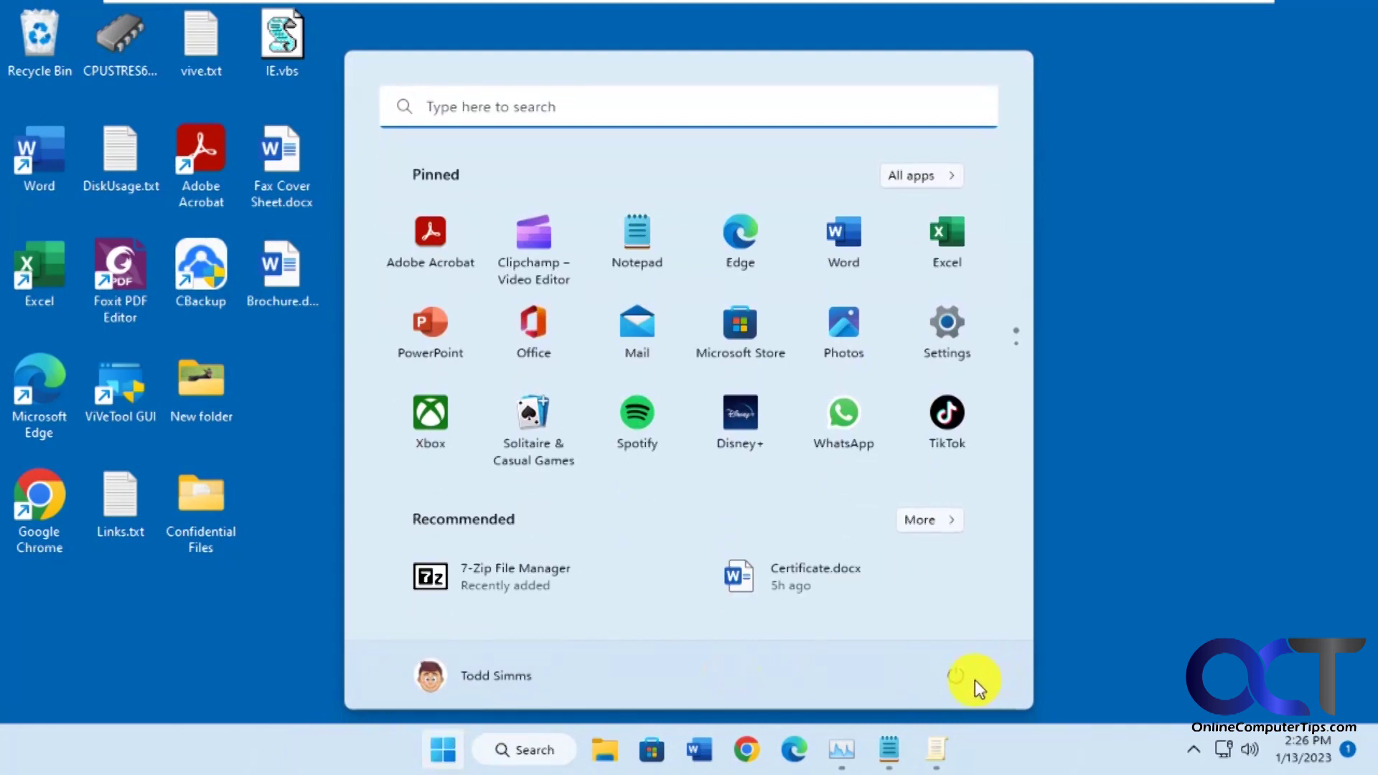
{"action": "left_click", "coordinate": [956, 676]}
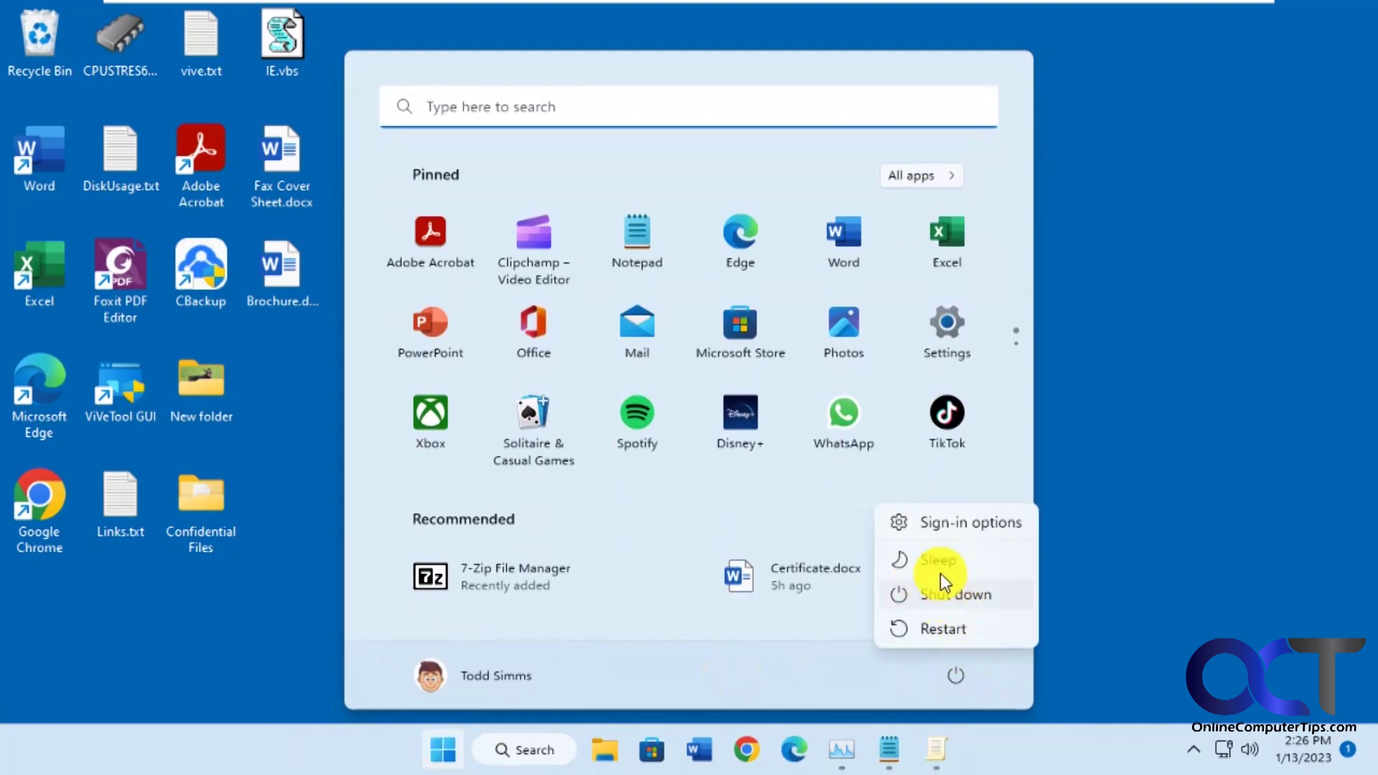
{"action": "left_click", "coordinate": [906, 675]}
{"action": "left_click", "coordinate": [1257, 488]}
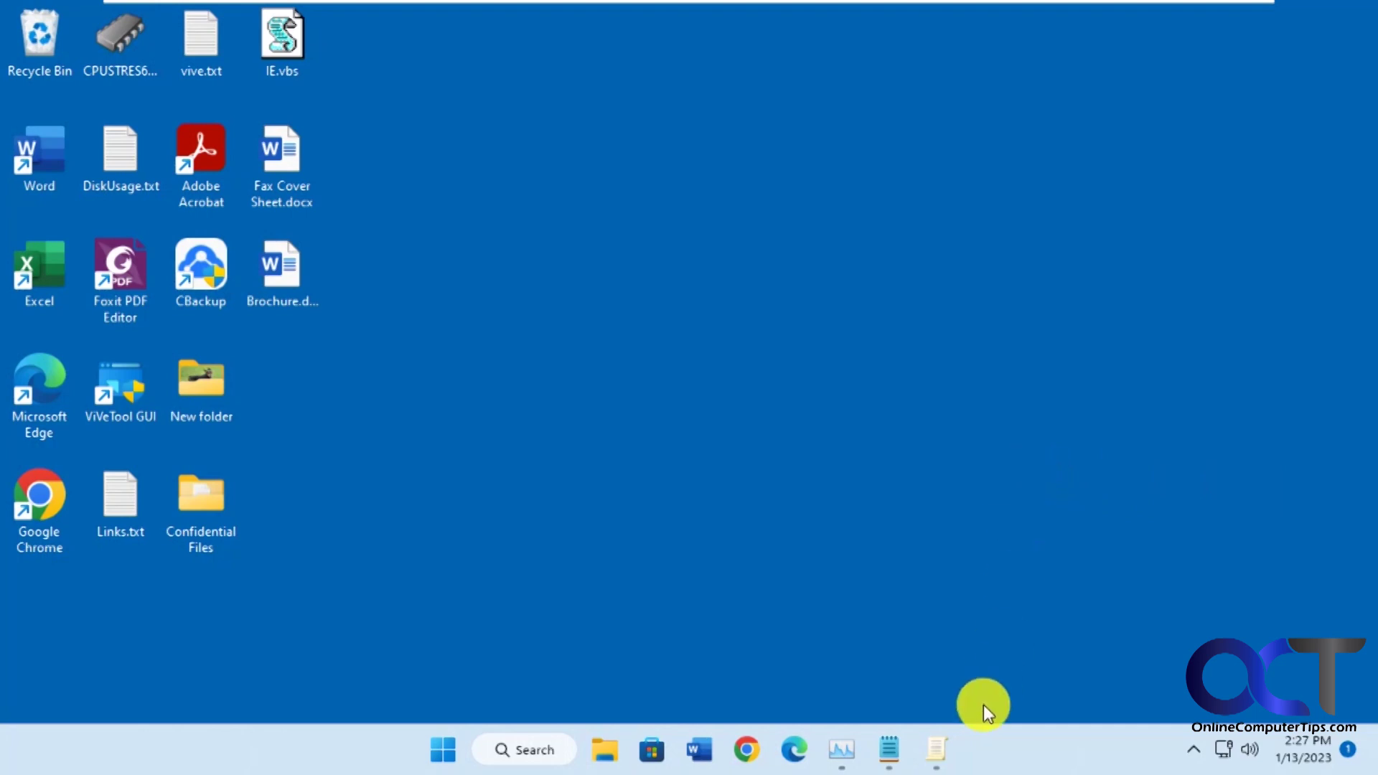
- Enable the policy 'Remove and prevent access to the Shut Down, Restart, Sleep, and Hibernate commands'
{"action": "left_click", "coordinate": [940, 751]}
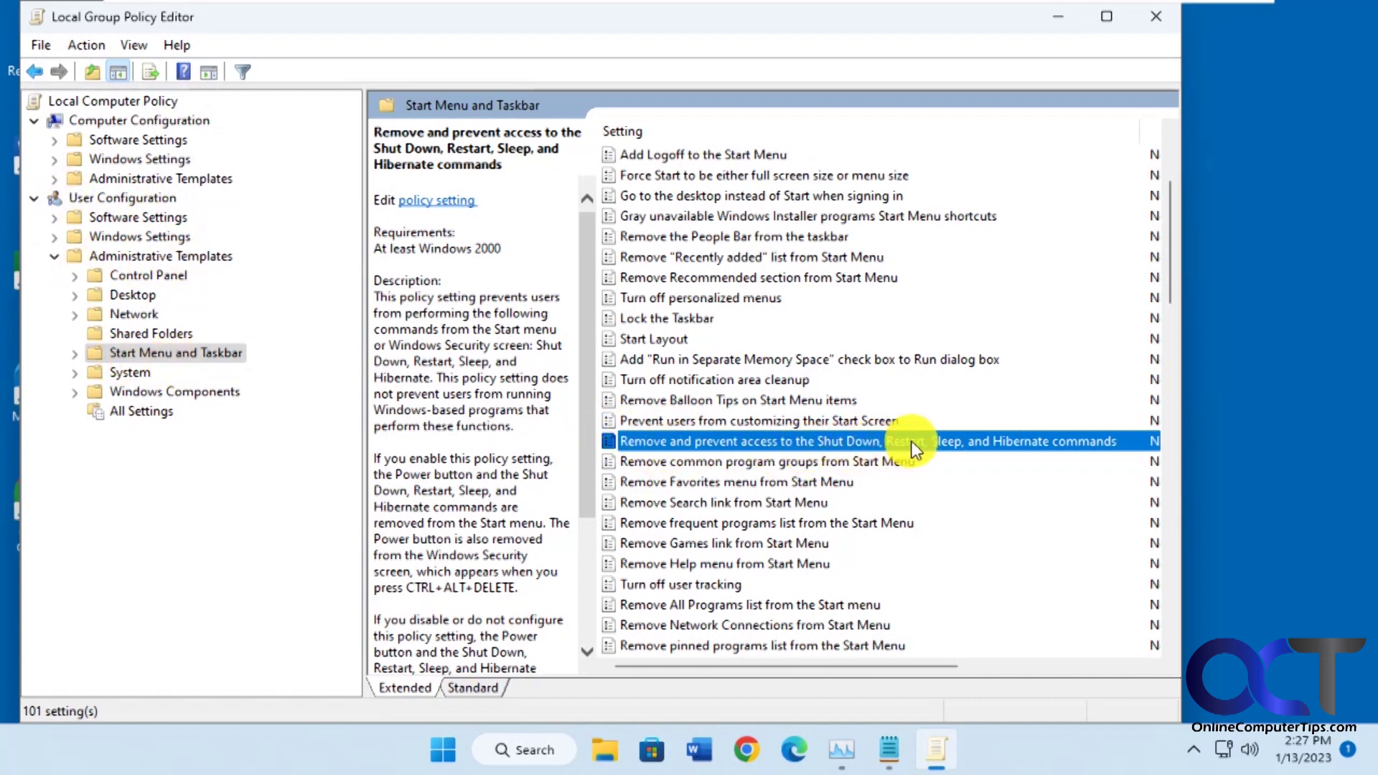
{"action": "double_click", "coordinate": [966, 445]}
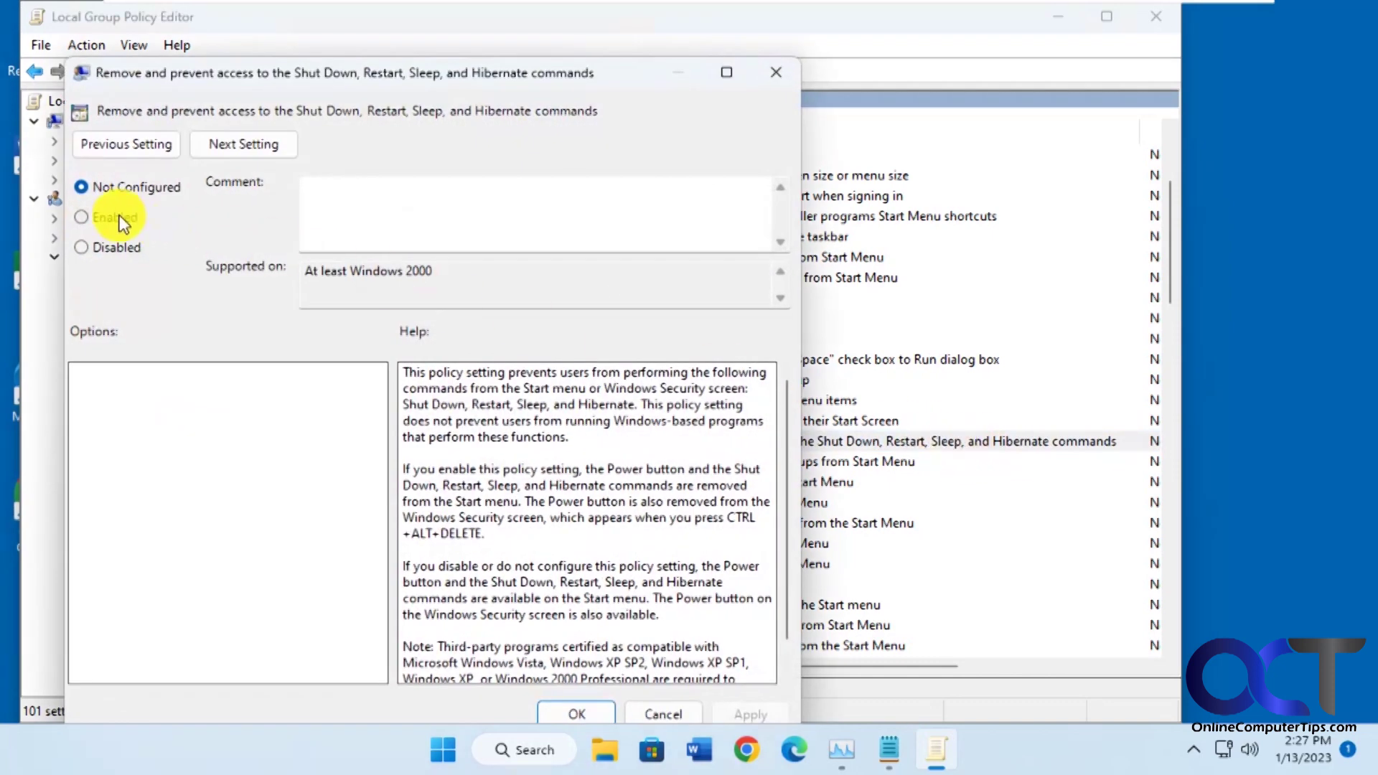
{"action": "left_click", "coordinate": [81, 216]}
{"action": "left_click", "coordinate": [577, 714]}
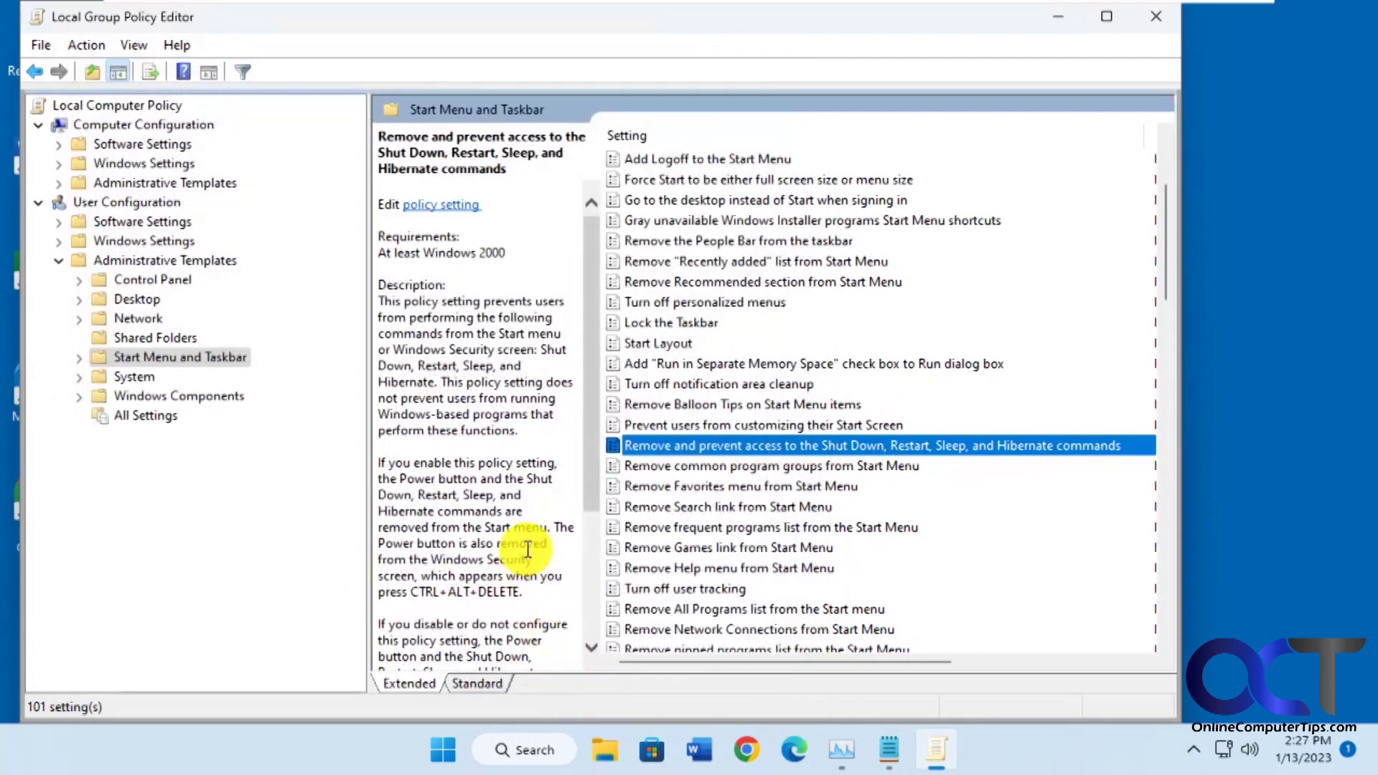
{"action": "left_click", "coordinate": [442, 749]}
- Confirm Start has no power options, then set the policy to Not Configured
{"action": "left_click", "coordinate": [955, 676]}
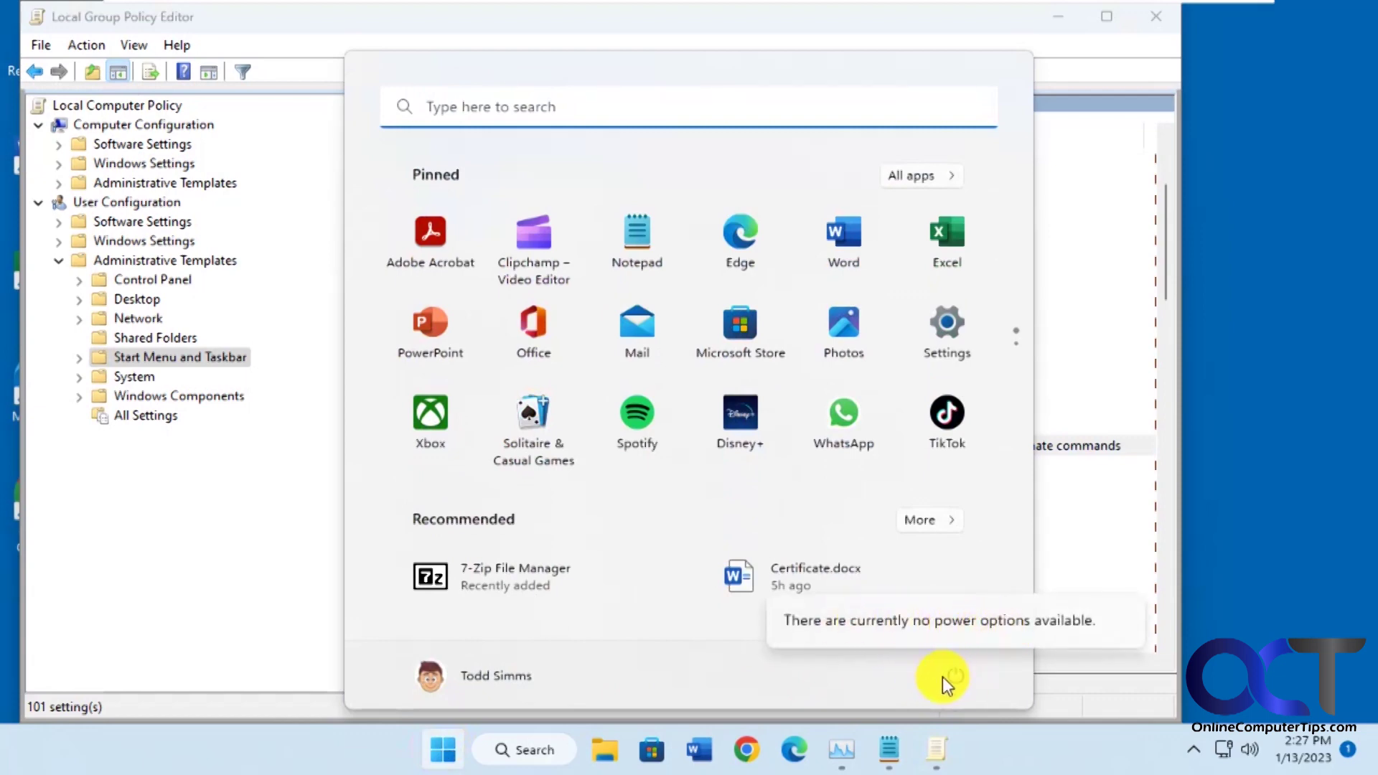
{"action": "left_click", "coordinate": [1070, 443]}
{"action": "double_click", "coordinate": [682, 441]}
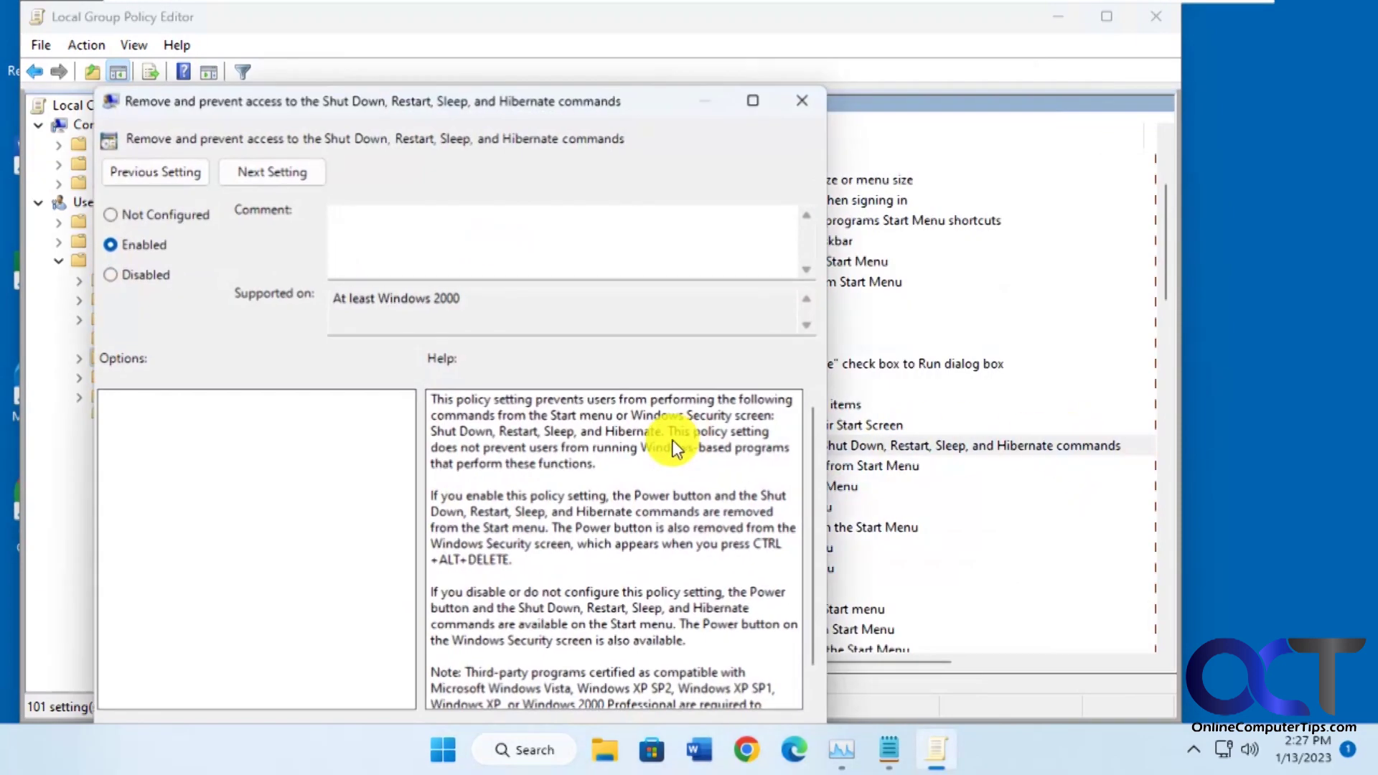
{"action": "left_click", "coordinate": [165, 214]}
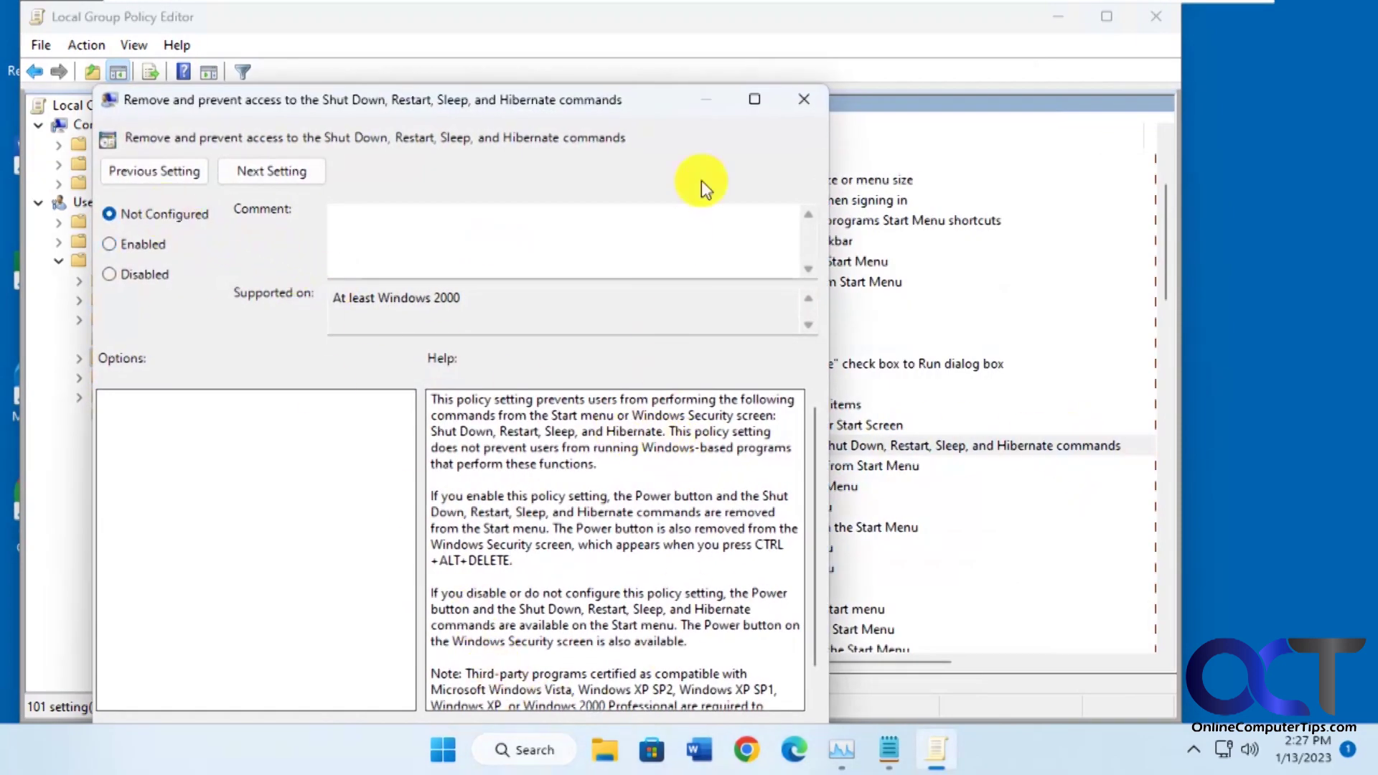
{"action": "left_click_drag", "start_coordinate": [636, 98], "coordinate": [640, 42]}
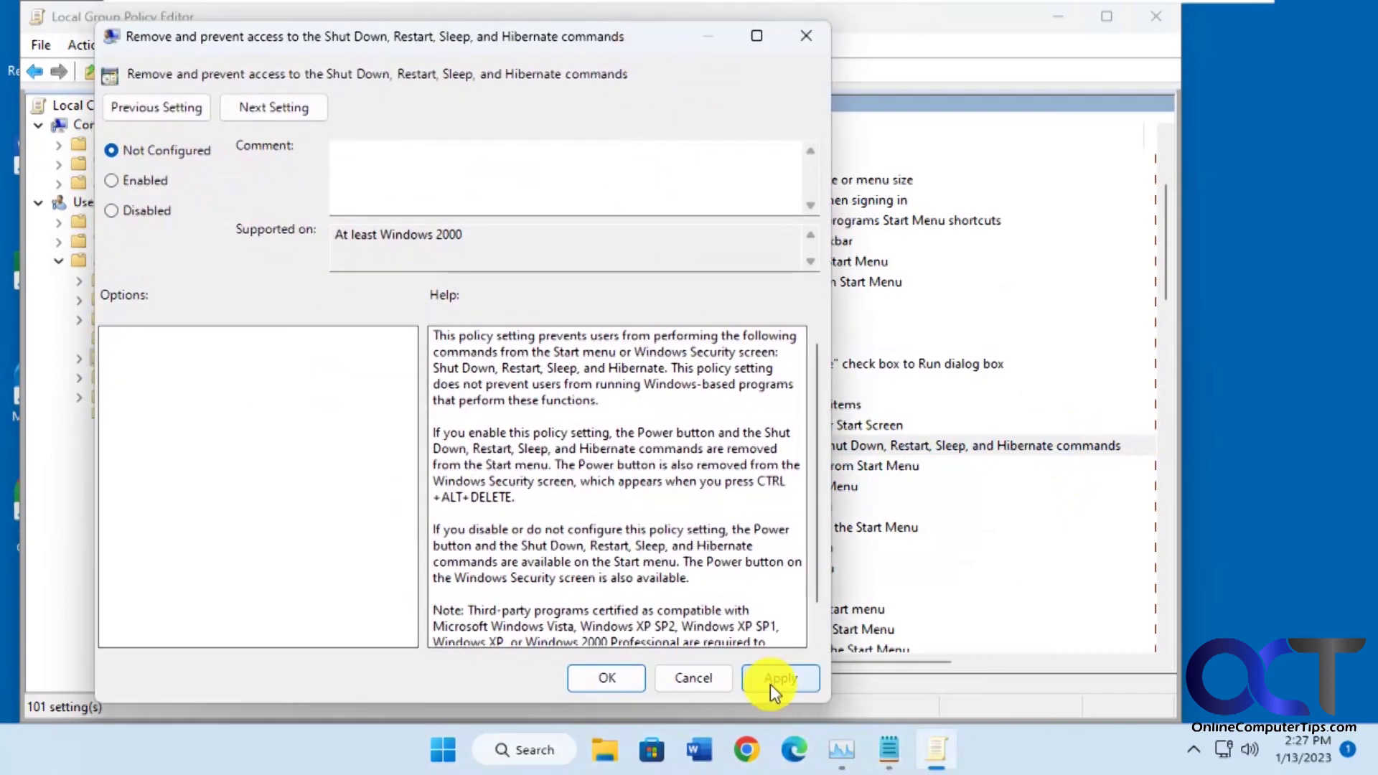
{"action": "left_click", "coordinate": [606, 679]}
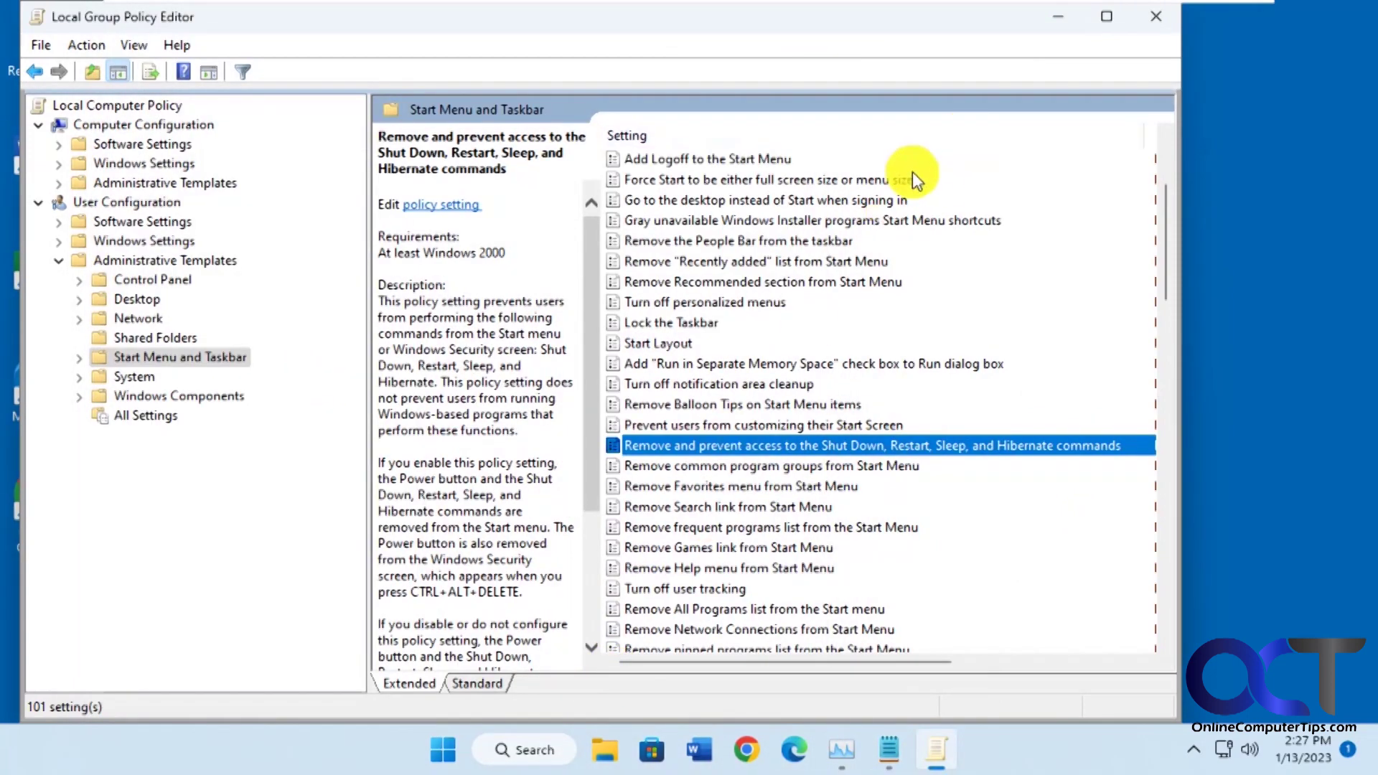
- Verify Start's power menu is back, then minimize the Group Policy Editor
{"action": "left_click", "coordinate": [444, 749]}
{"action": "left_click", "coordinate": [955, 675]}
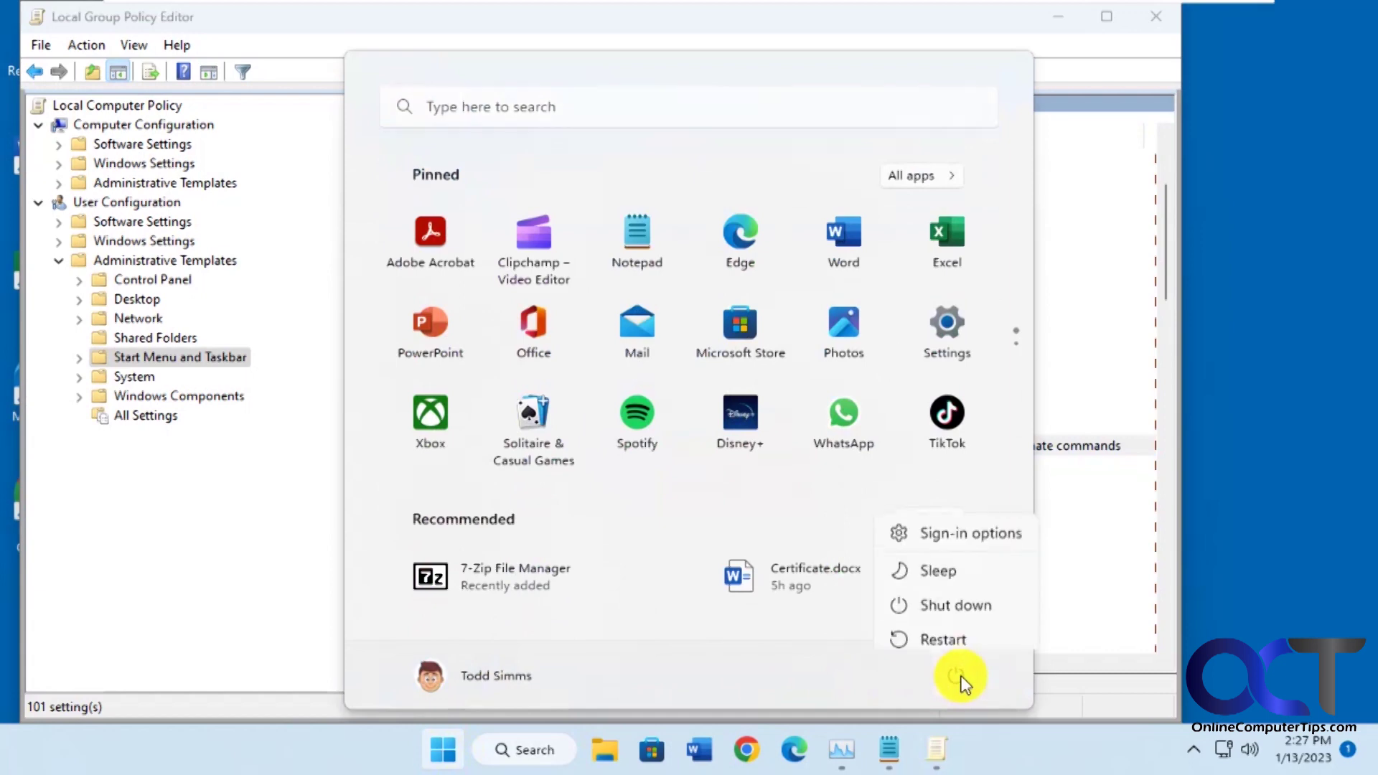
{"action": "left_click", "coordinate": [1095, 221]}
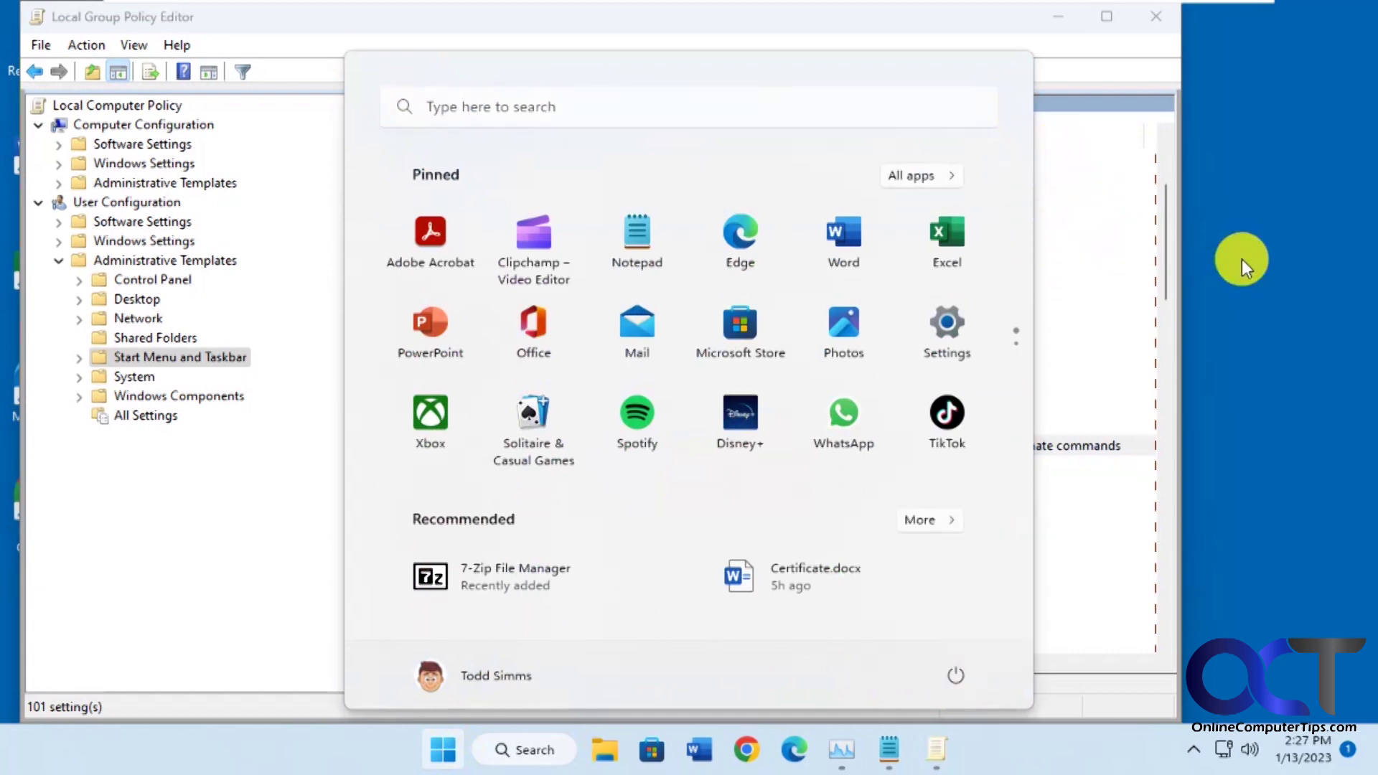
{"action": "left_click", "coordinate": [1169, 217]}
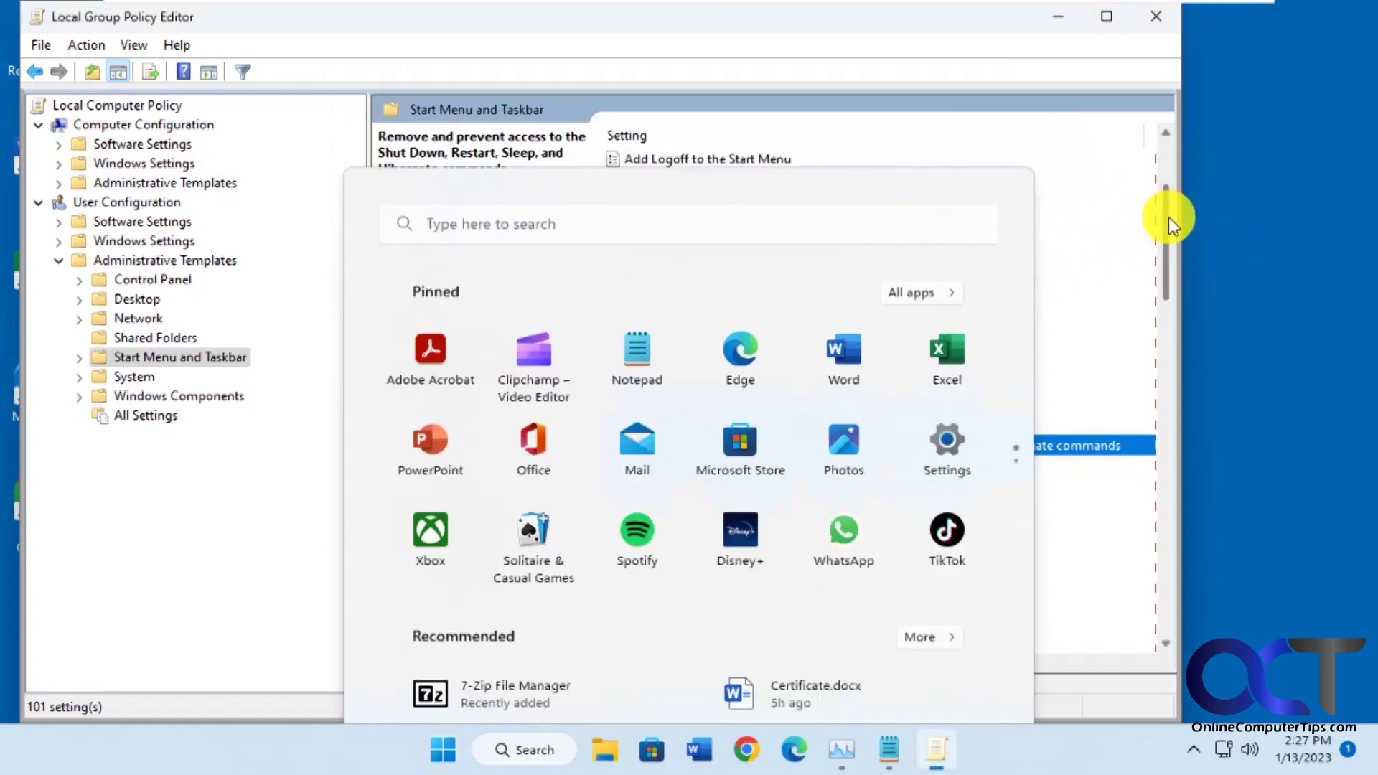
{"action": "left_click", "coordinate": [1058, 17]}
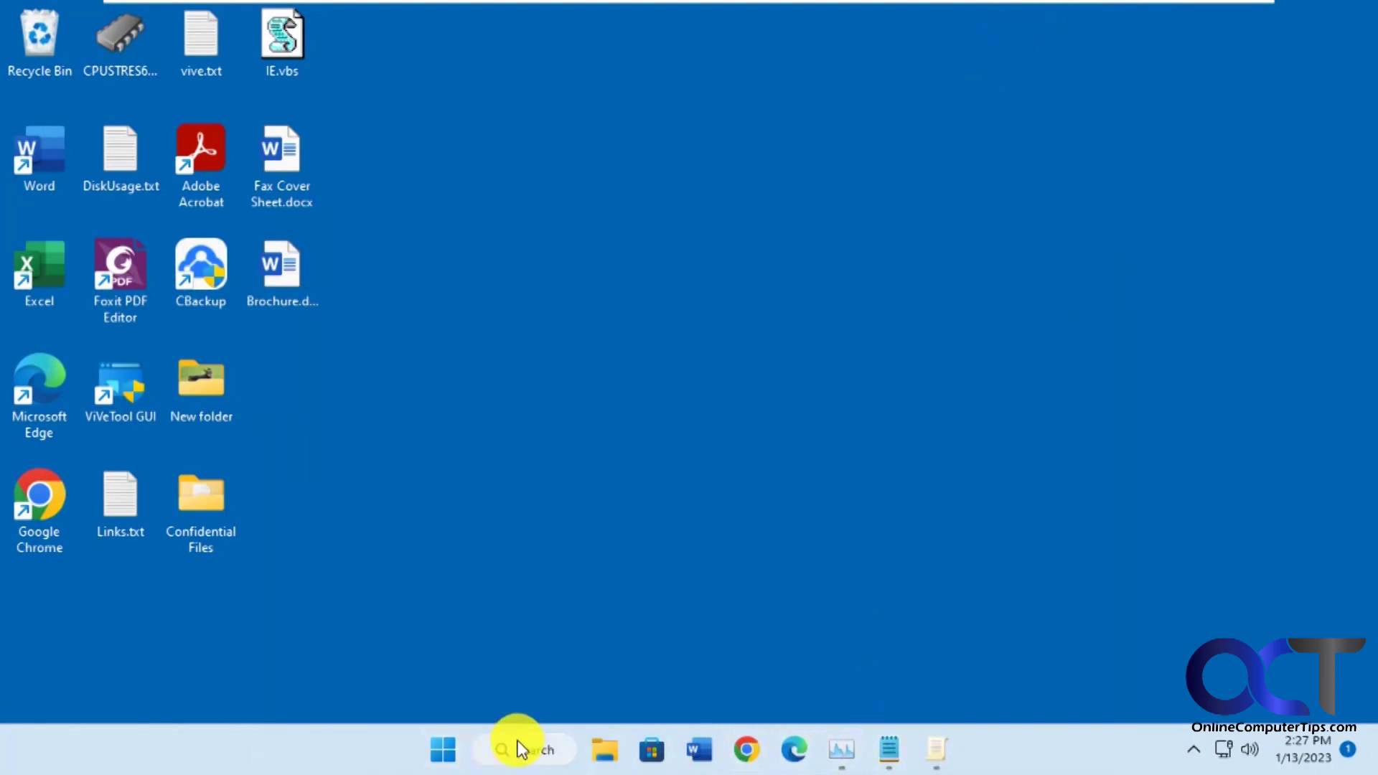
- Launch Registry Editor via Windows search and resize its window
{"action": "left_click", "coordinate": [536, 748]}
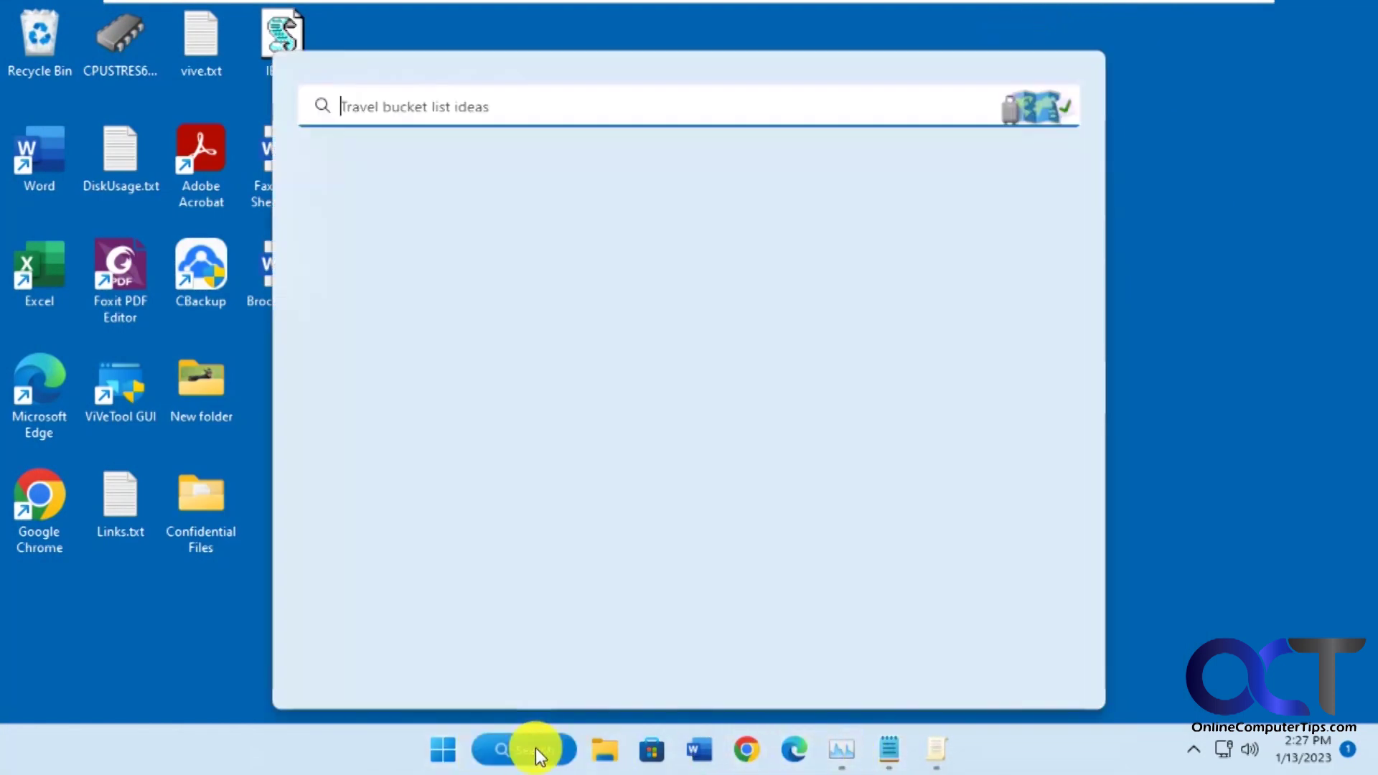
{"action": "type", "text": "reg"}
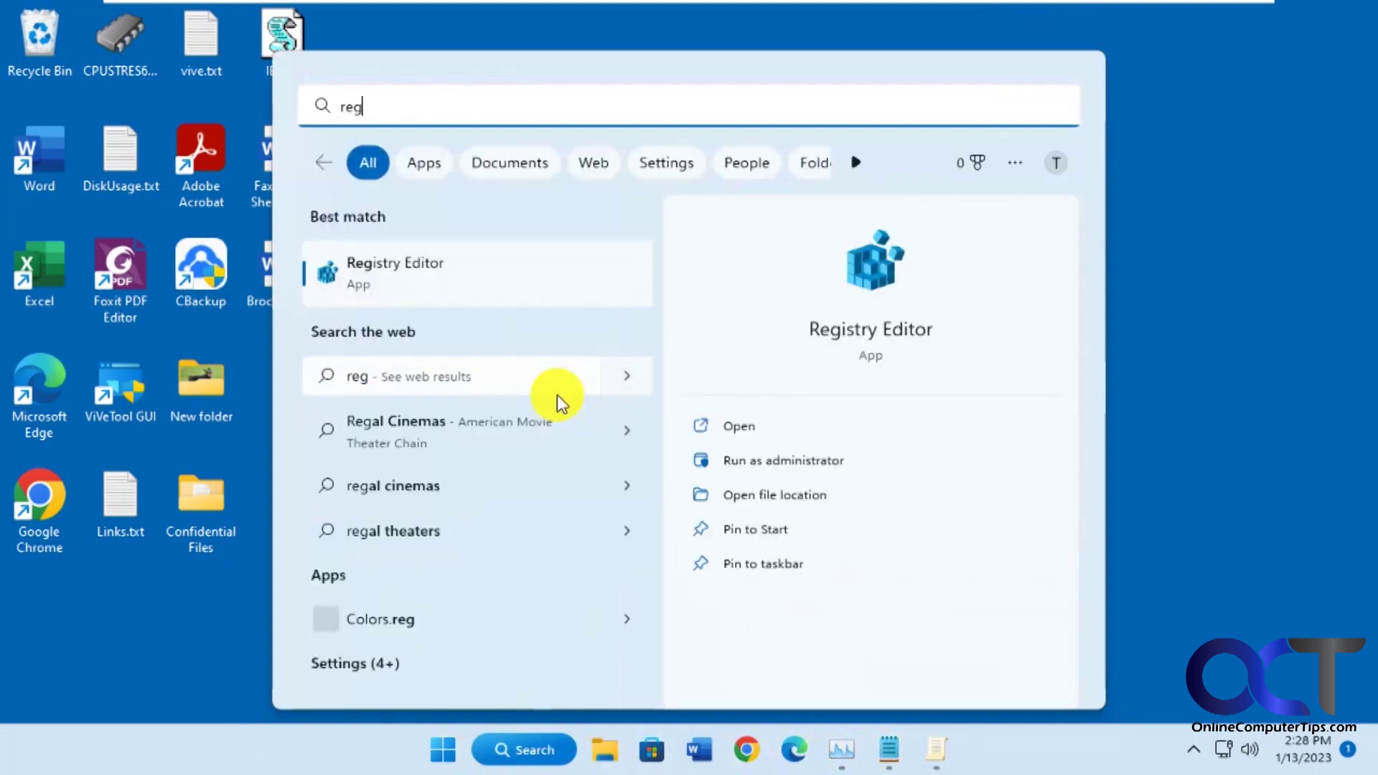
{"action": "type", "text": "edit"}
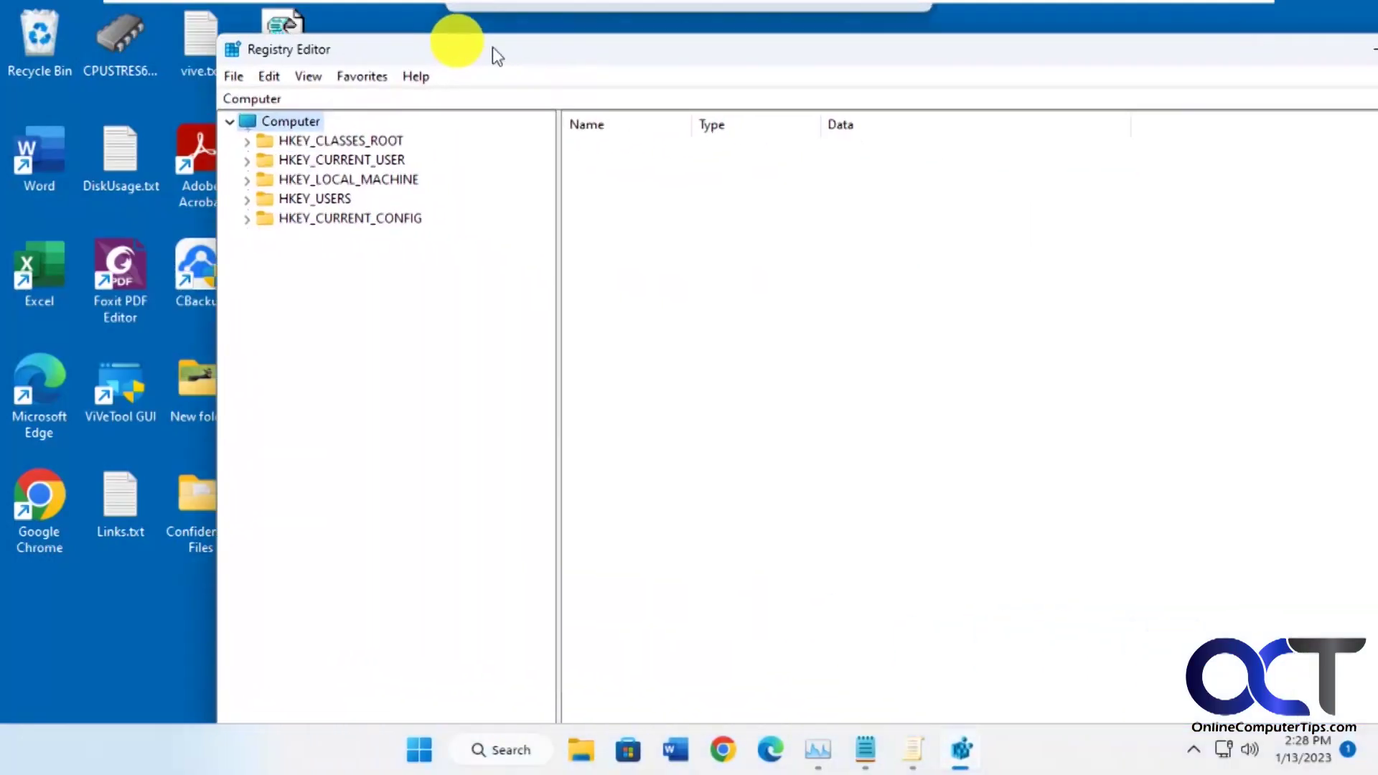
{"action": "left_click_drag", "start_coordinate": [99, 32], "coordinate": [711, 140]}
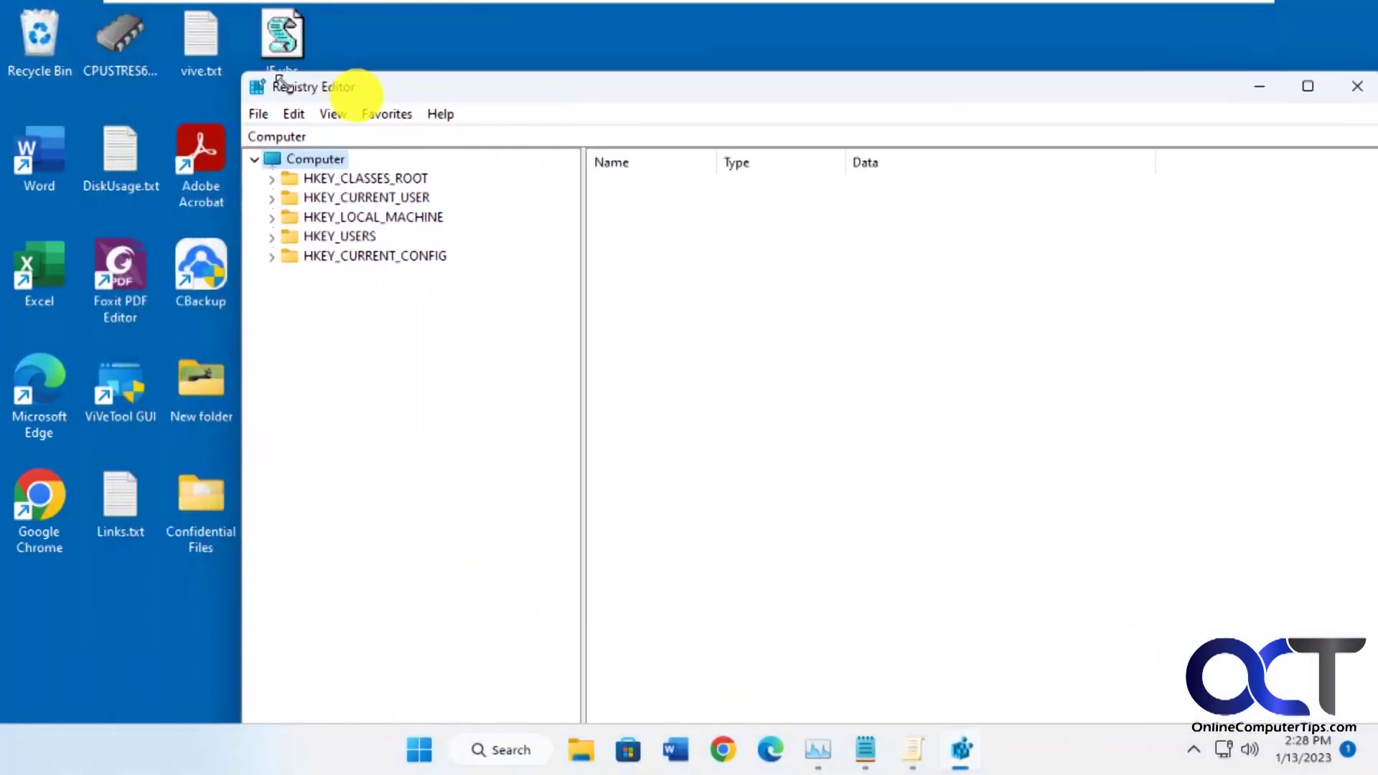
{"action": "left_click_drag", "start_coordinate": [586, 59], "coordinate": [553, 43]}
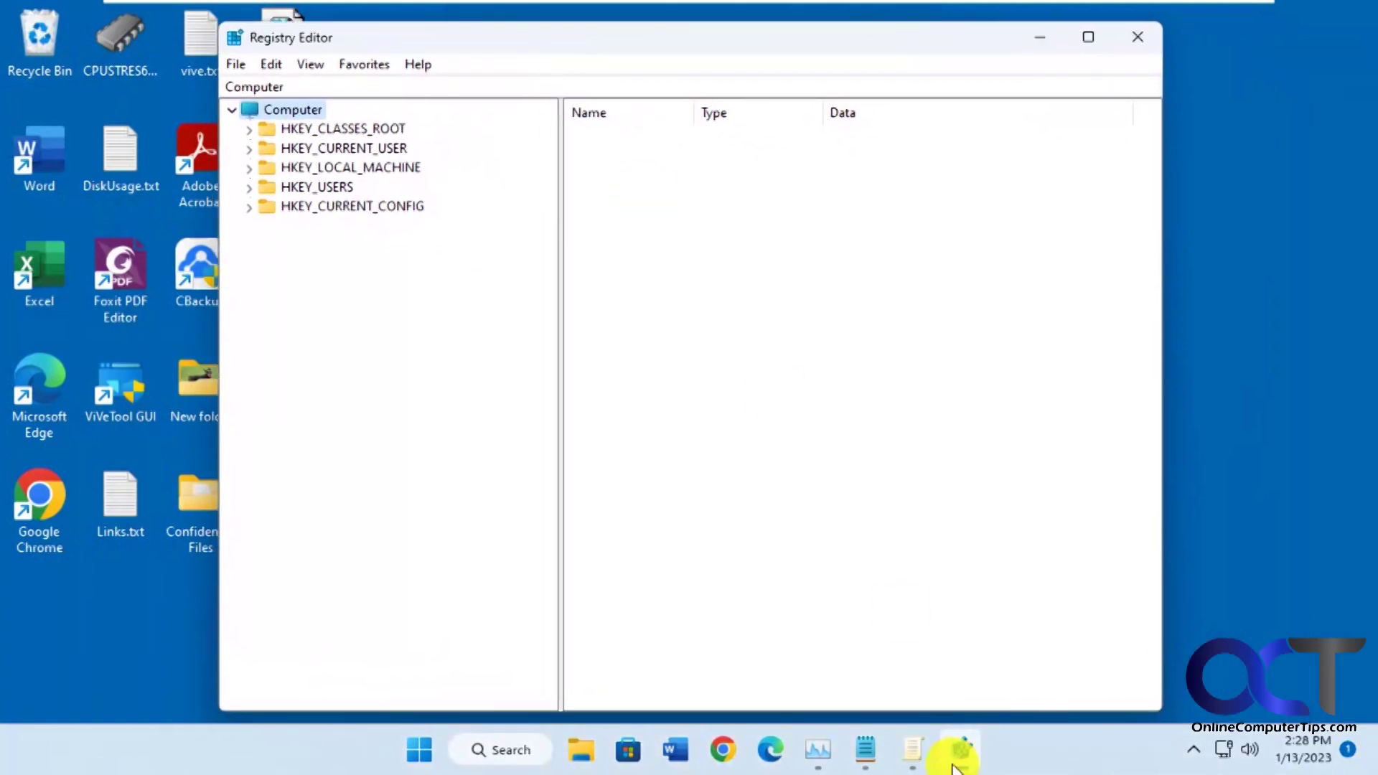
- Copy the PolicyManager\default\Start key path from Notepad
{"action": "left_click", "coordinate": [865, 749]}
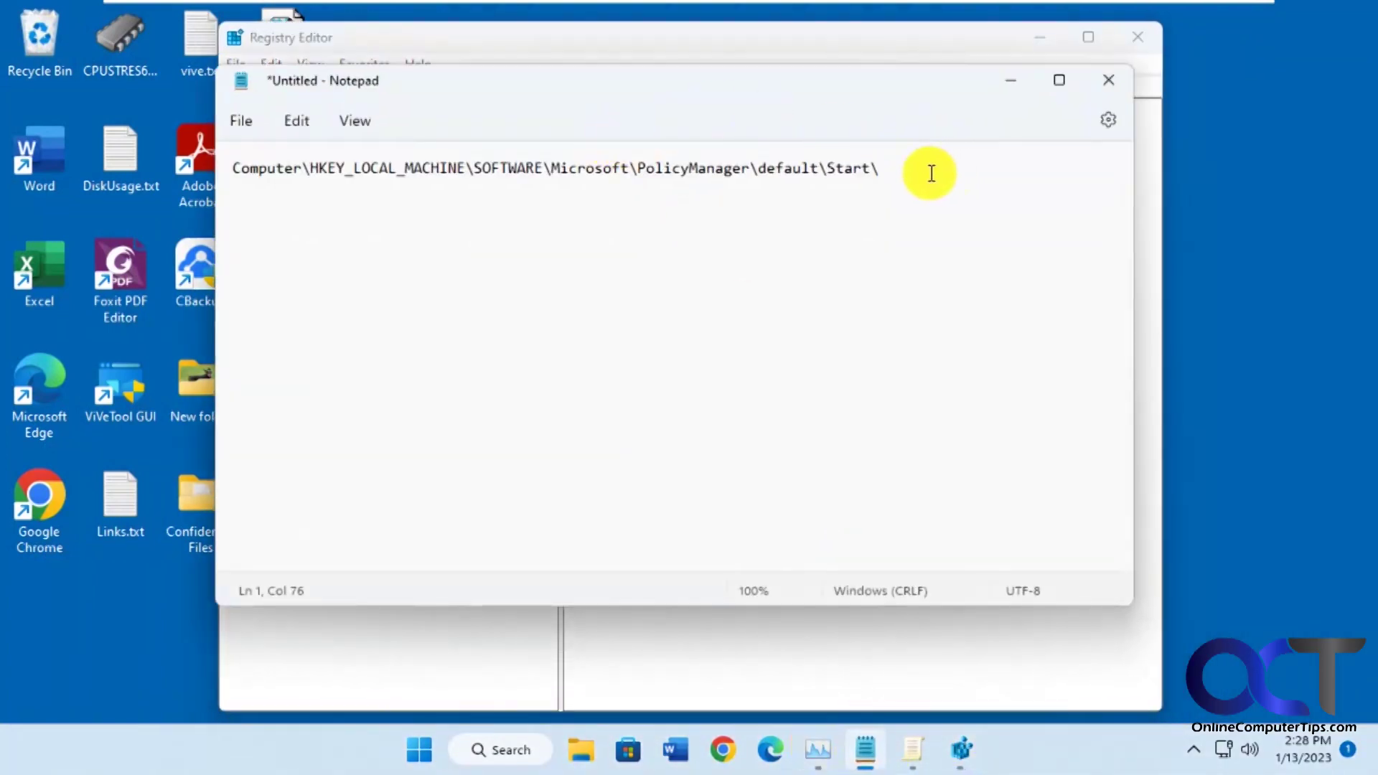
{"action": "left_click_drag", "start_coordinate": [910, 171], "coordinate": [197, 166]}
{"action": "key", "text": "ctrl+c"}
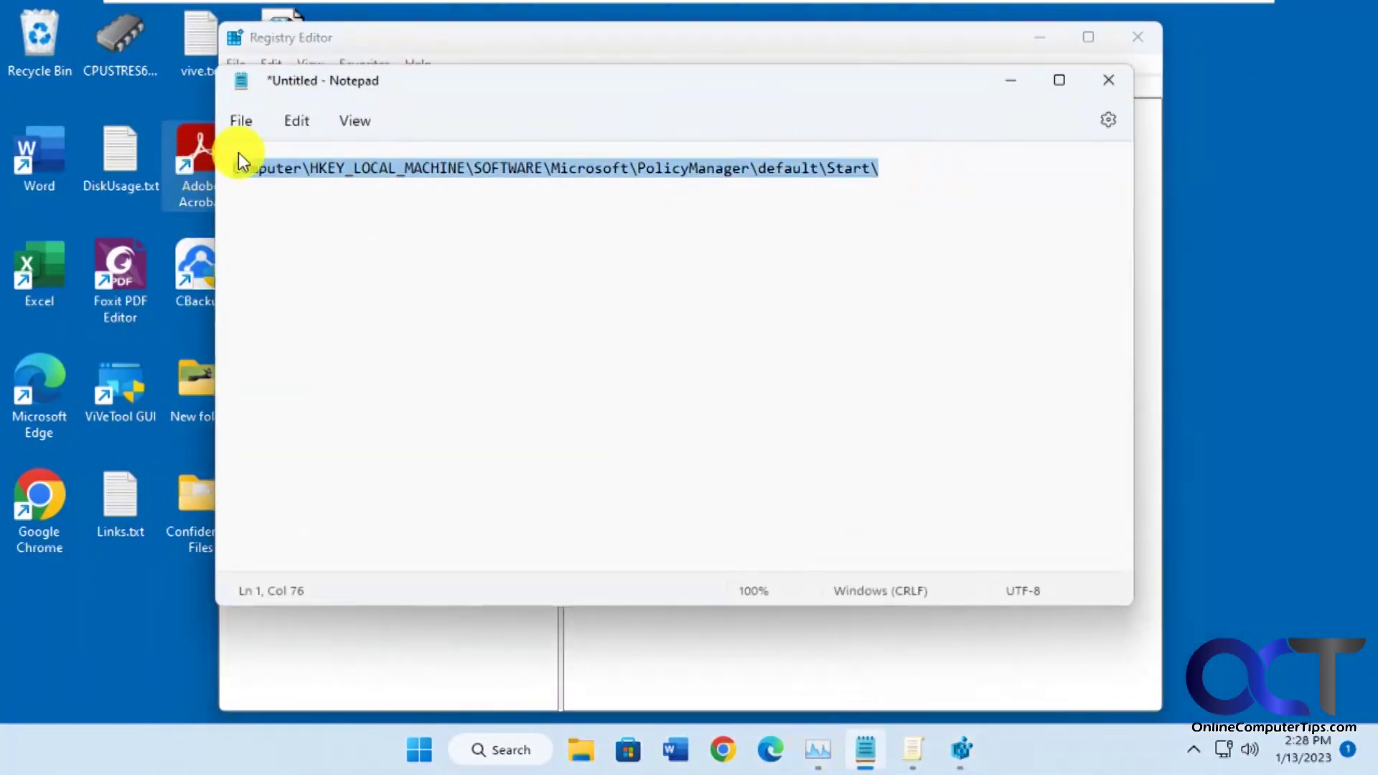
{"action": "left_click", "coordinate": [1010, 80]}
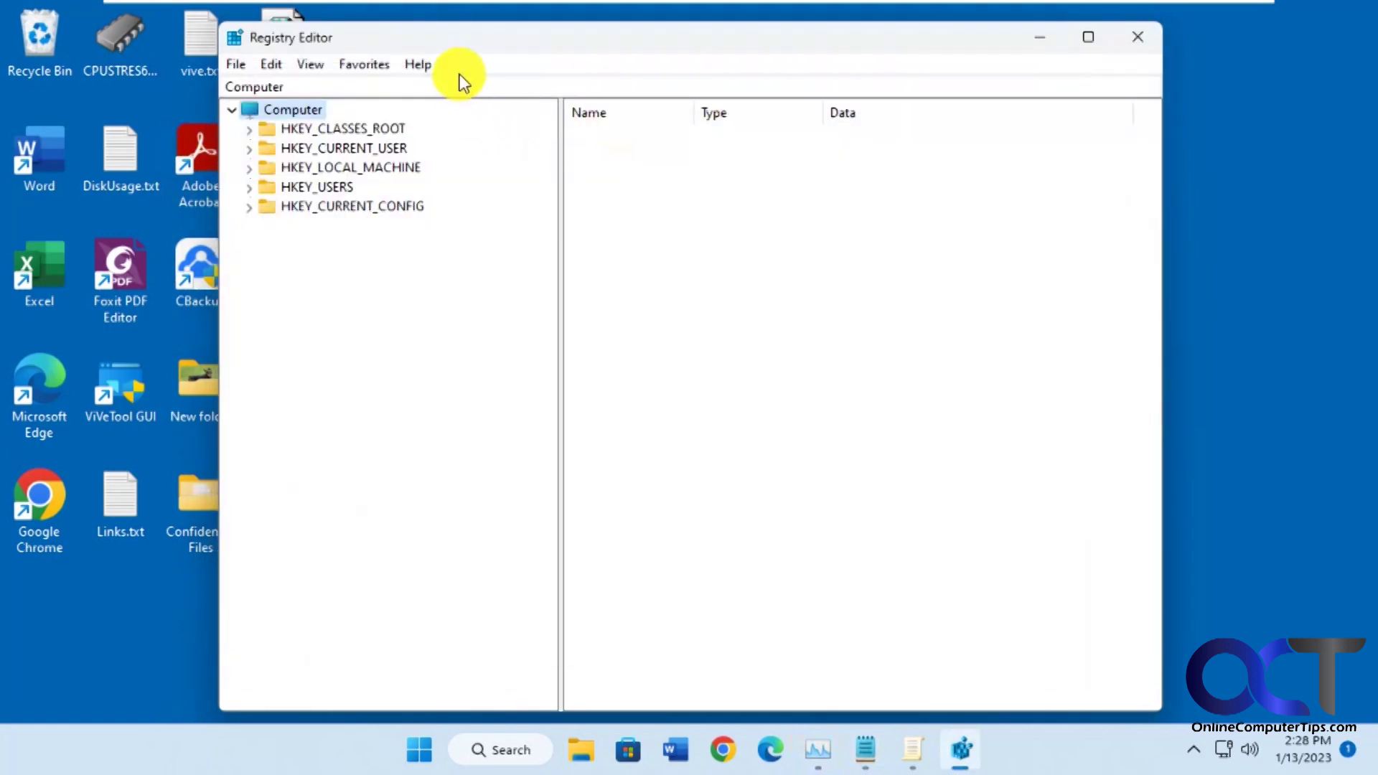
- Go to the pasted PolicyManager\default\Start path and set HideRestart's value to 1
{"action": "left_click", "coordinate": [440, 87]}
{"action": "key", "text": "ctrl+v"}
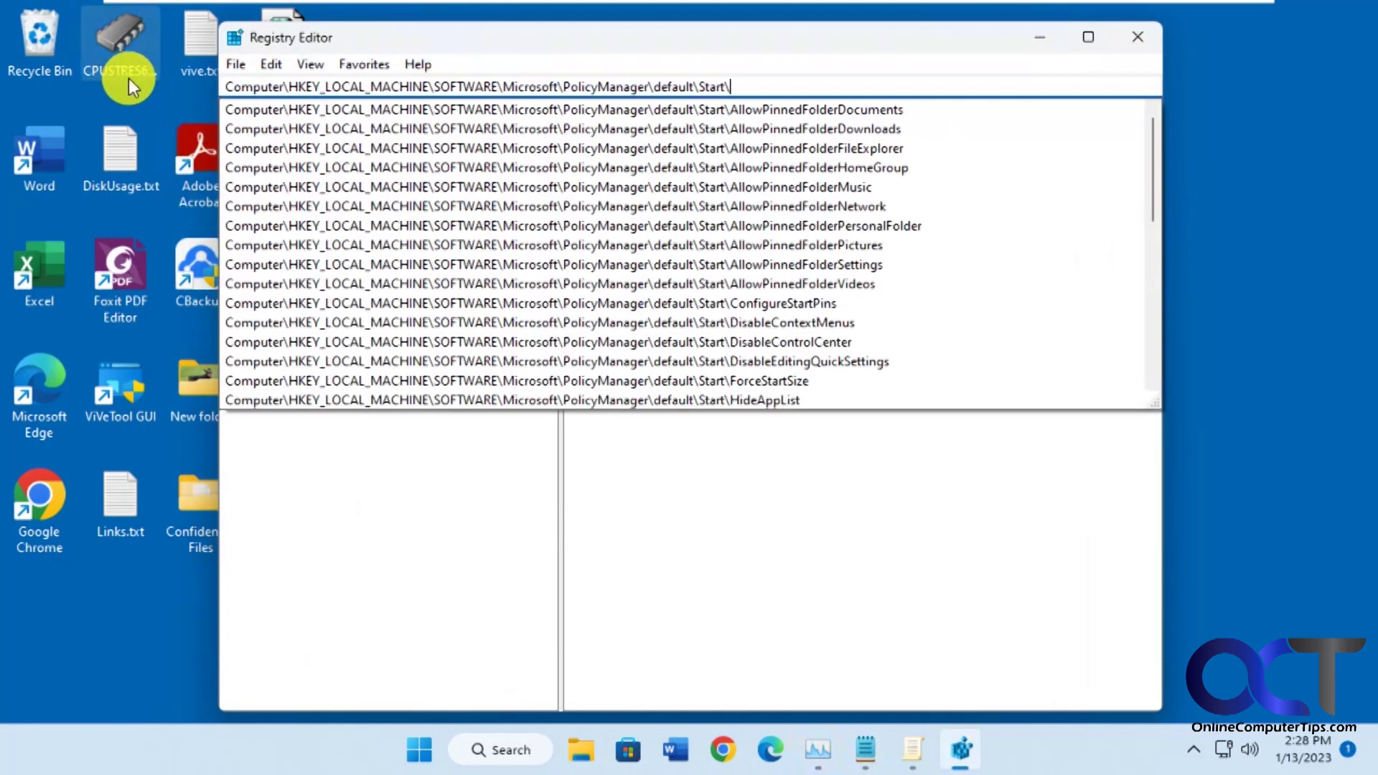
{"action": "key", "text": "Return"}
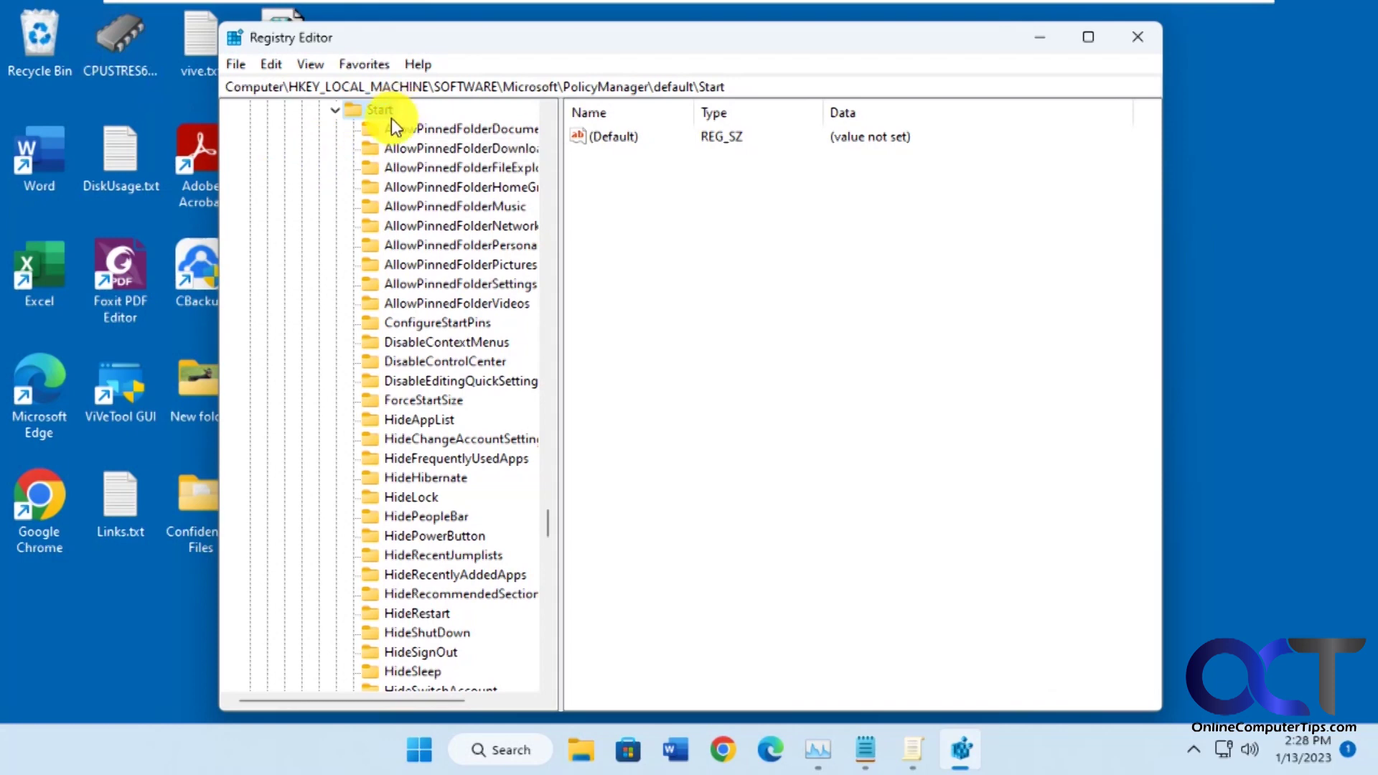
{"action": "mouse_move", "coordinate": [547, 525]}
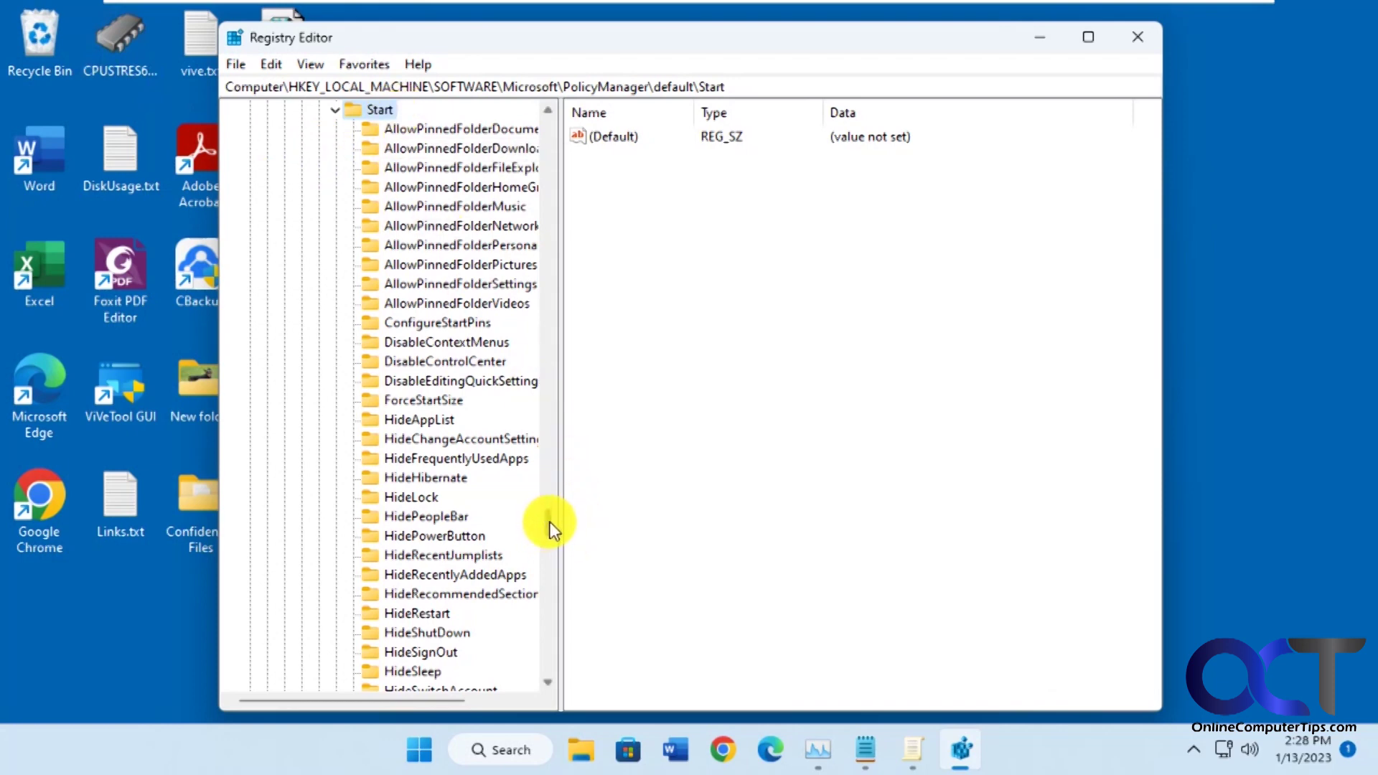
{"action": "scroll", "coordinate": [550, 523], "scroll_direction": "down", "scroll_amount": 1}
{"action": "left_click", "coordinate": [433, 536]}
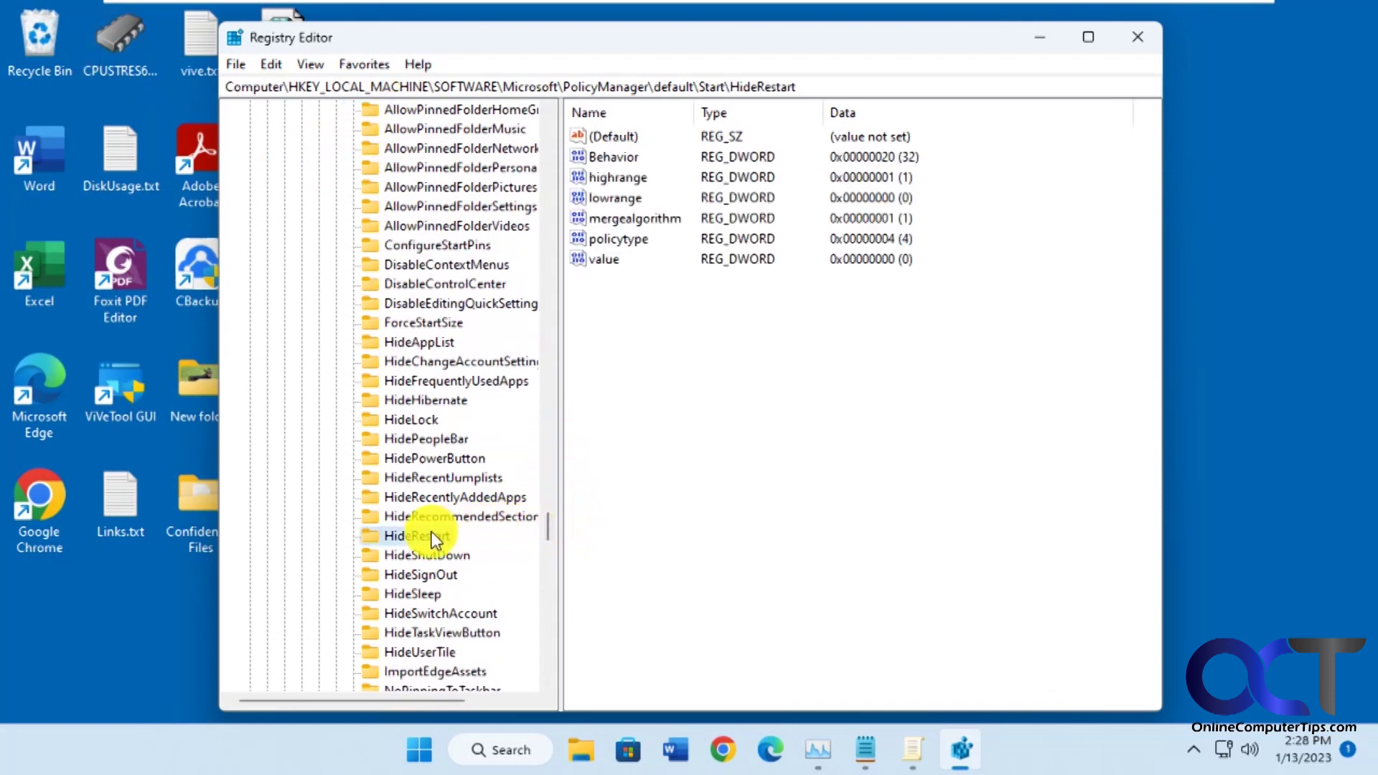
{"action": "double_click", "coordinate": [608, 261]}
{"action": "type", "text": "1"}
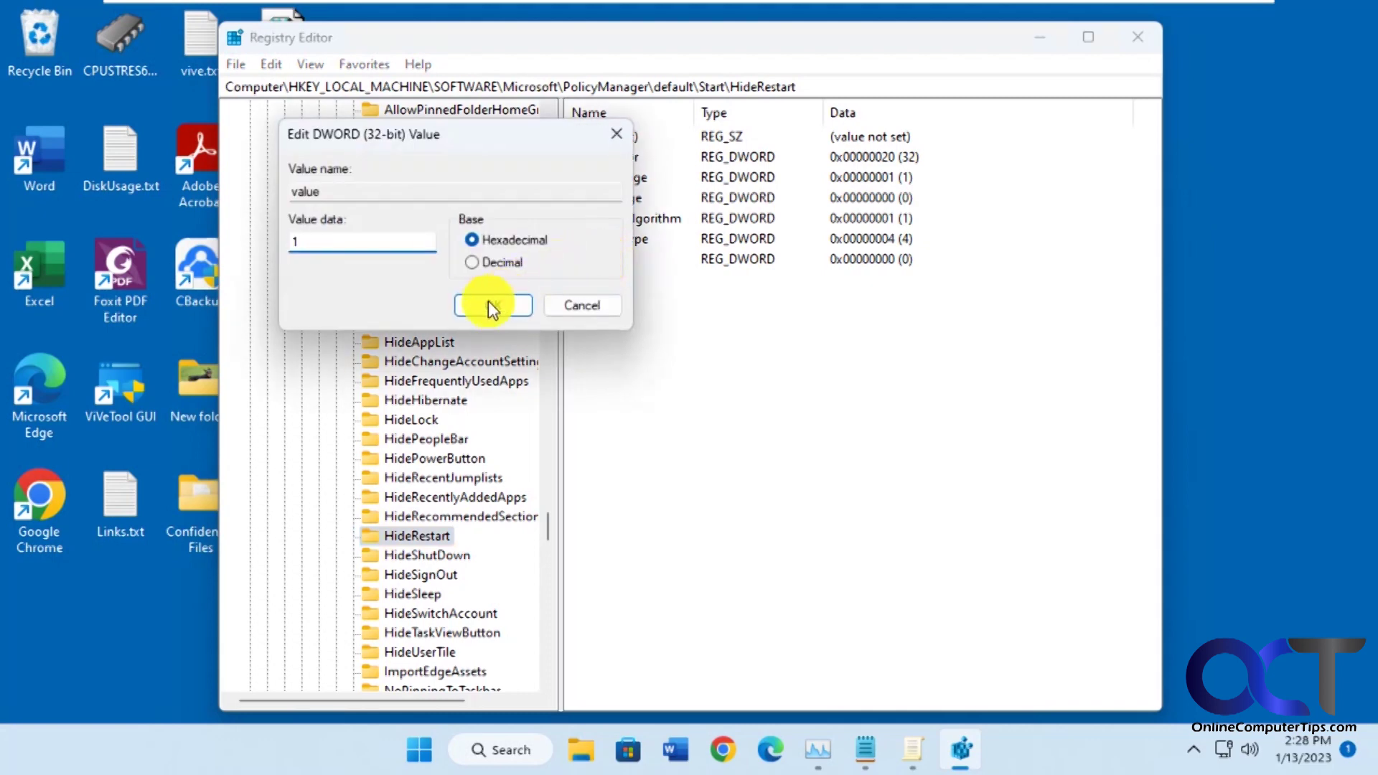
{"action": "left_click", "coordinate": [481, 309]}
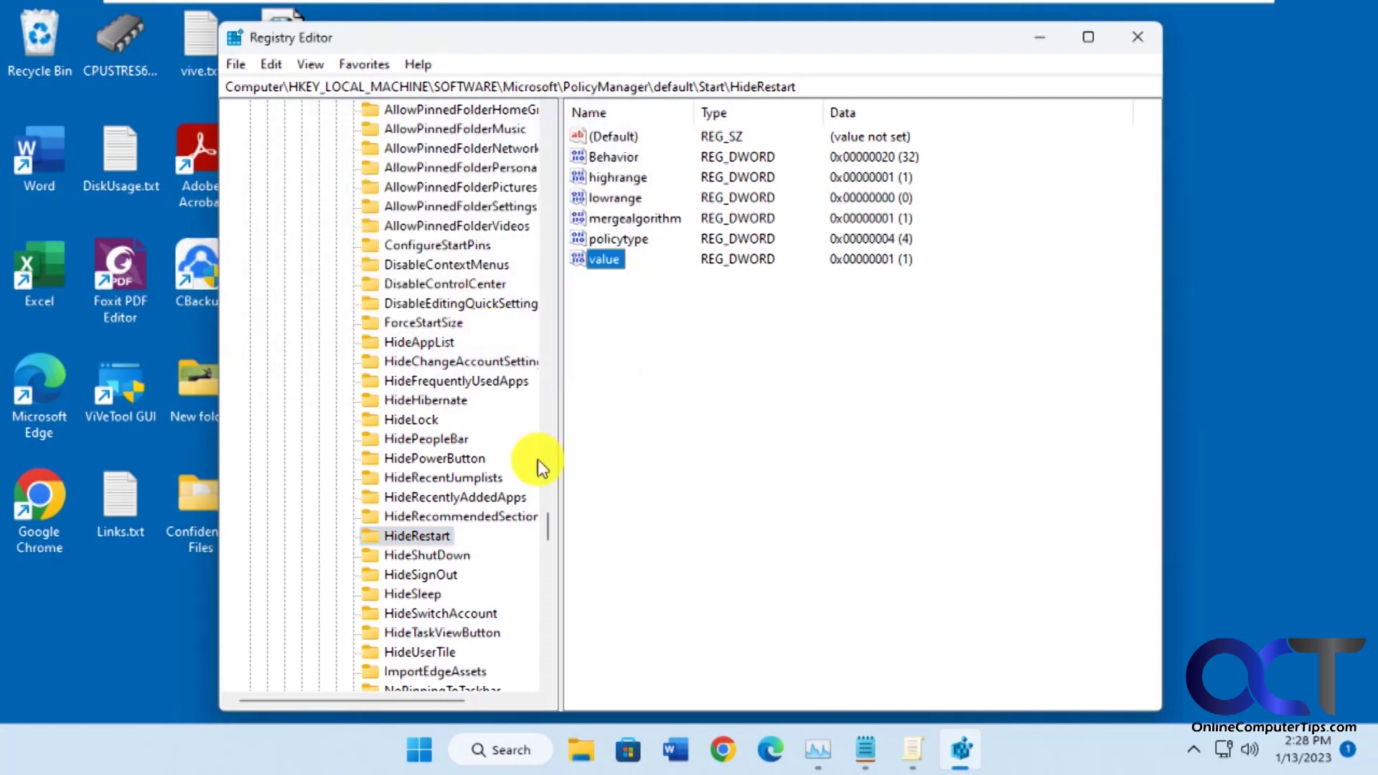
{"action": "left_click", "coordinate": [420, 750]}
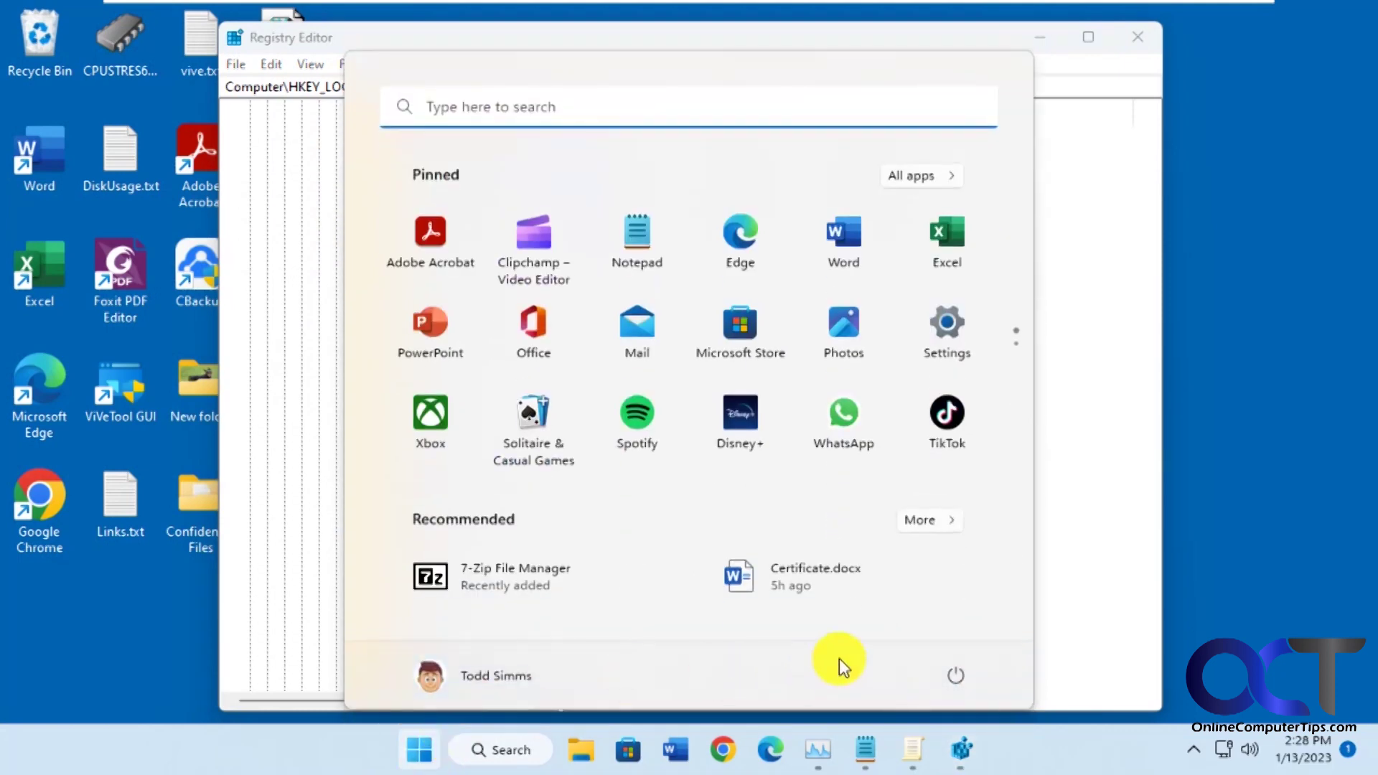
- Check Start's remaining power options, then set HideShutDown's value to 1
{"action": "left_click", "coordinate": [950, 677]}
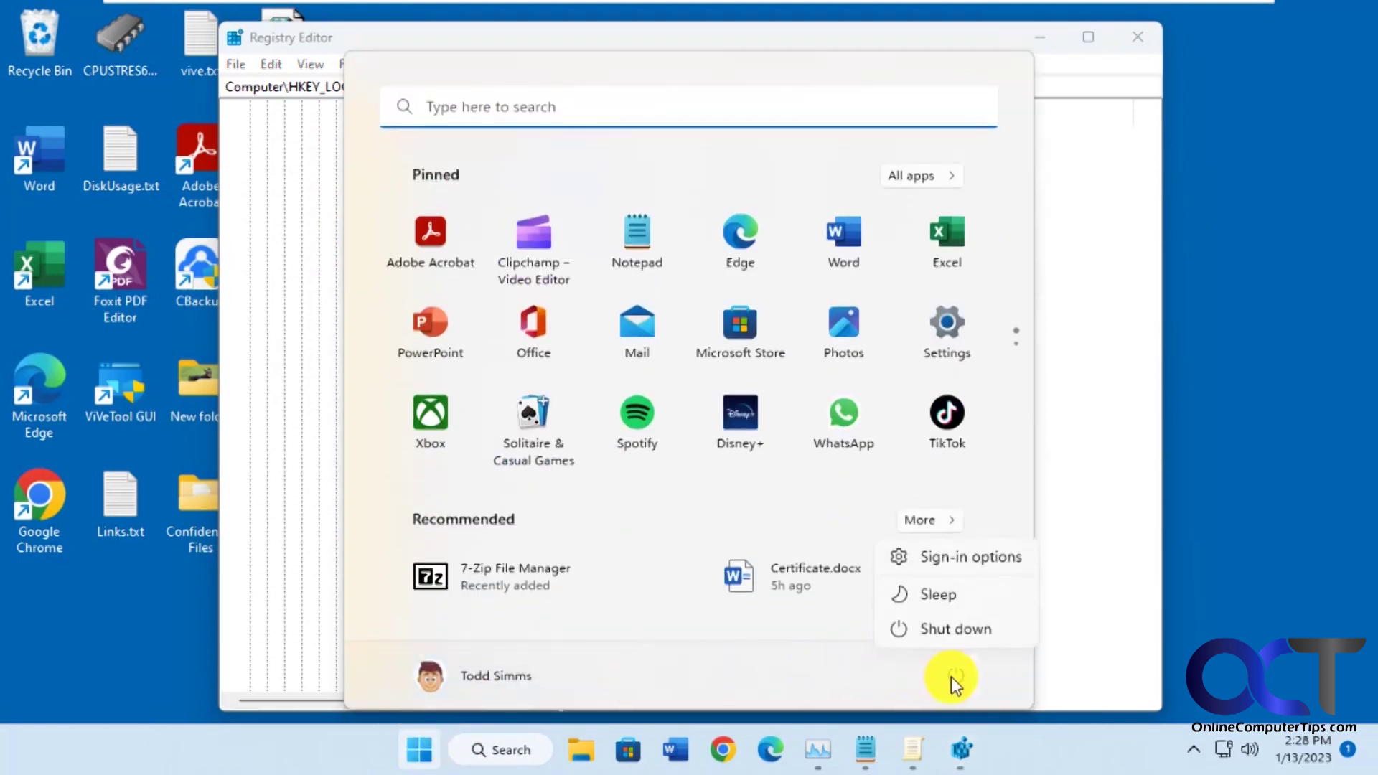
{"action": "left_click", "coordinate": [1063, 644]}
{"action": "left_click", "coordinate": [1052, 461]}
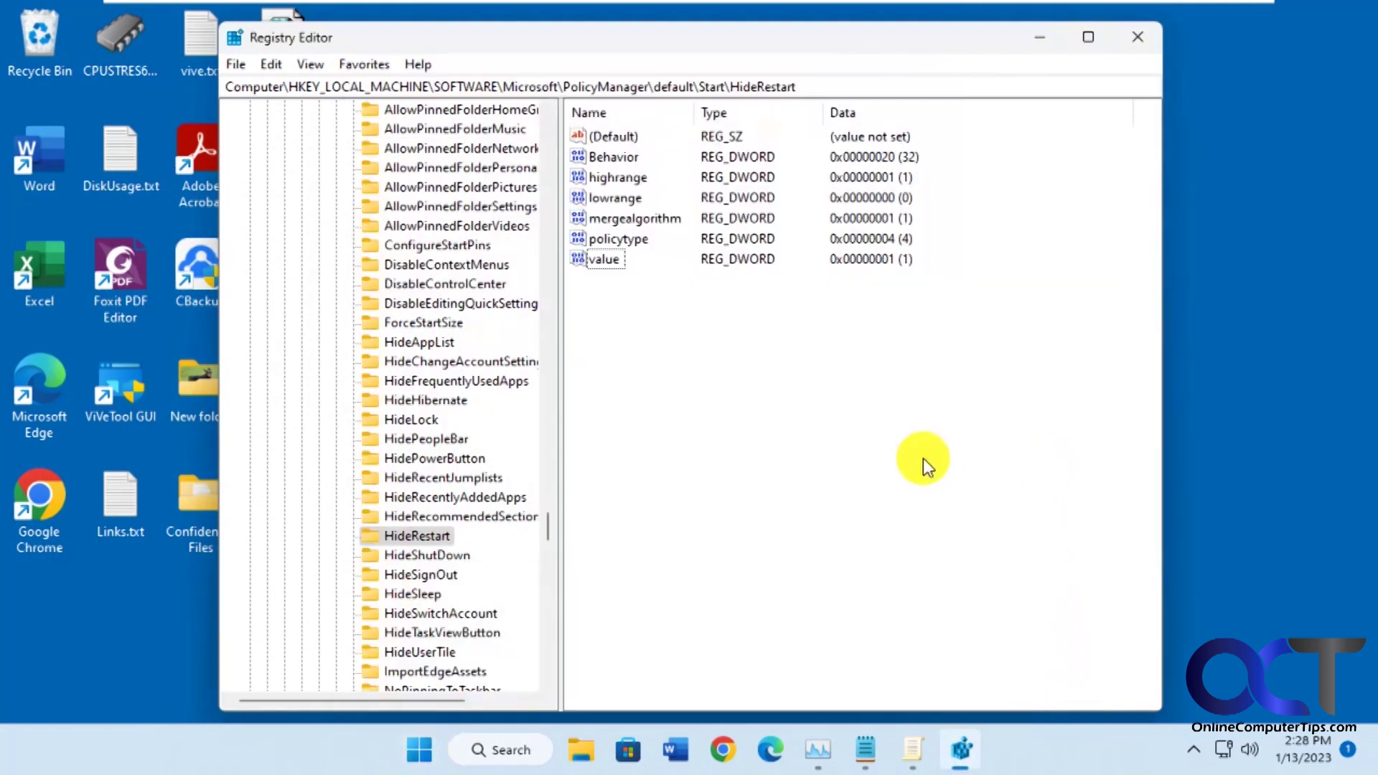
{"action": "left_click", "coordinate": [443, 552]}
{"action": "double_click", "coordinate": [608, 259]}
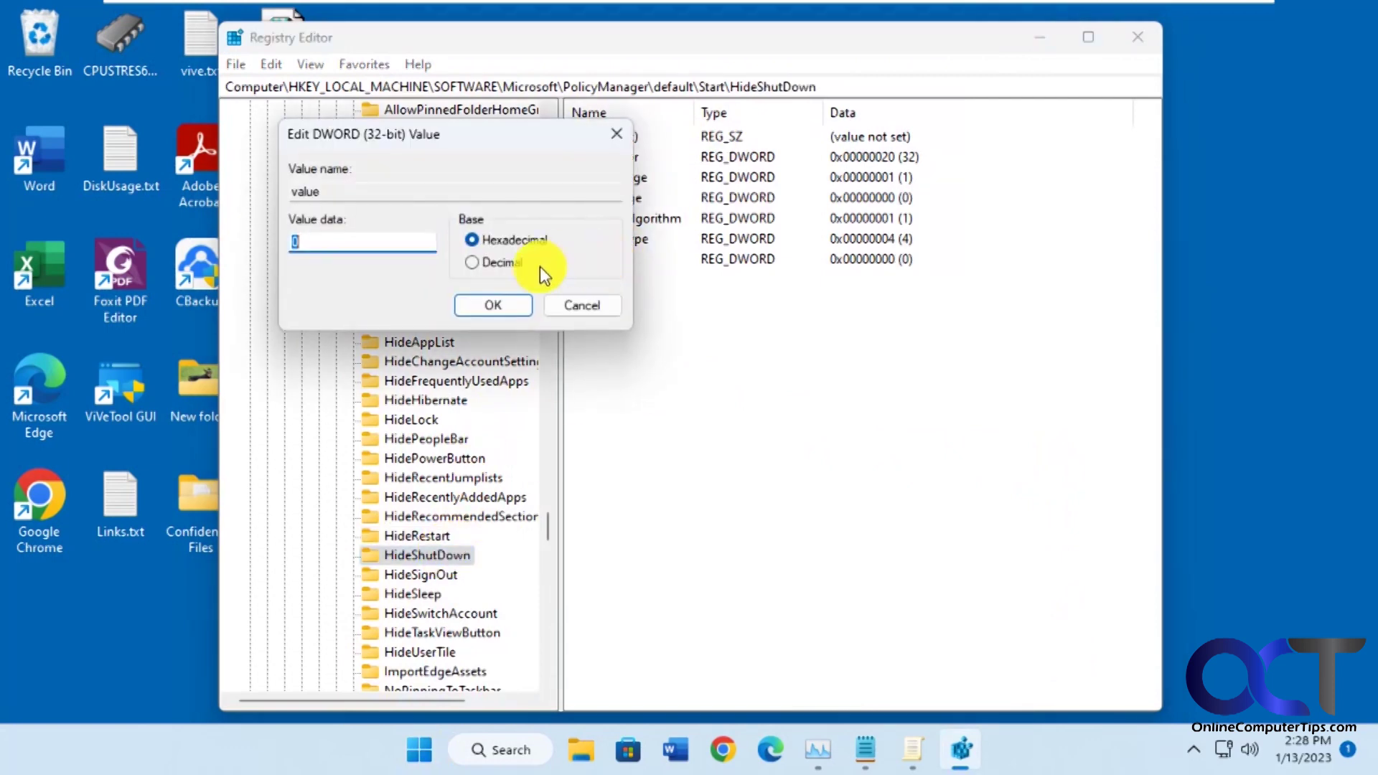
{"action": "type", "text": "1"}
{"action": "left_click", "coordinate": [490, 307]}
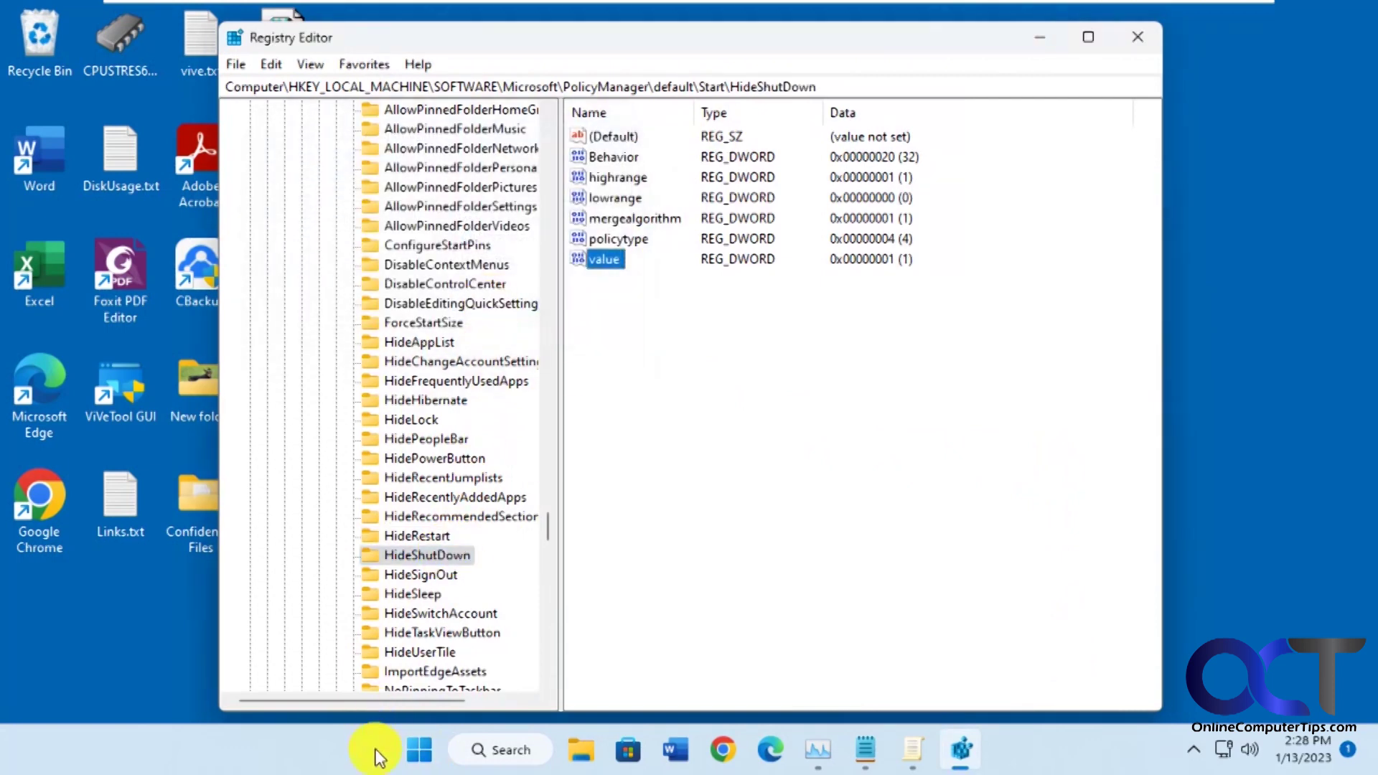
- Verify Shut down is gone, leaving only Sign-in options and Sleep
{"action": "left_click", "coordinate": [421, 749]}
{"action": "left_click", "coordinate": [955, 673]}
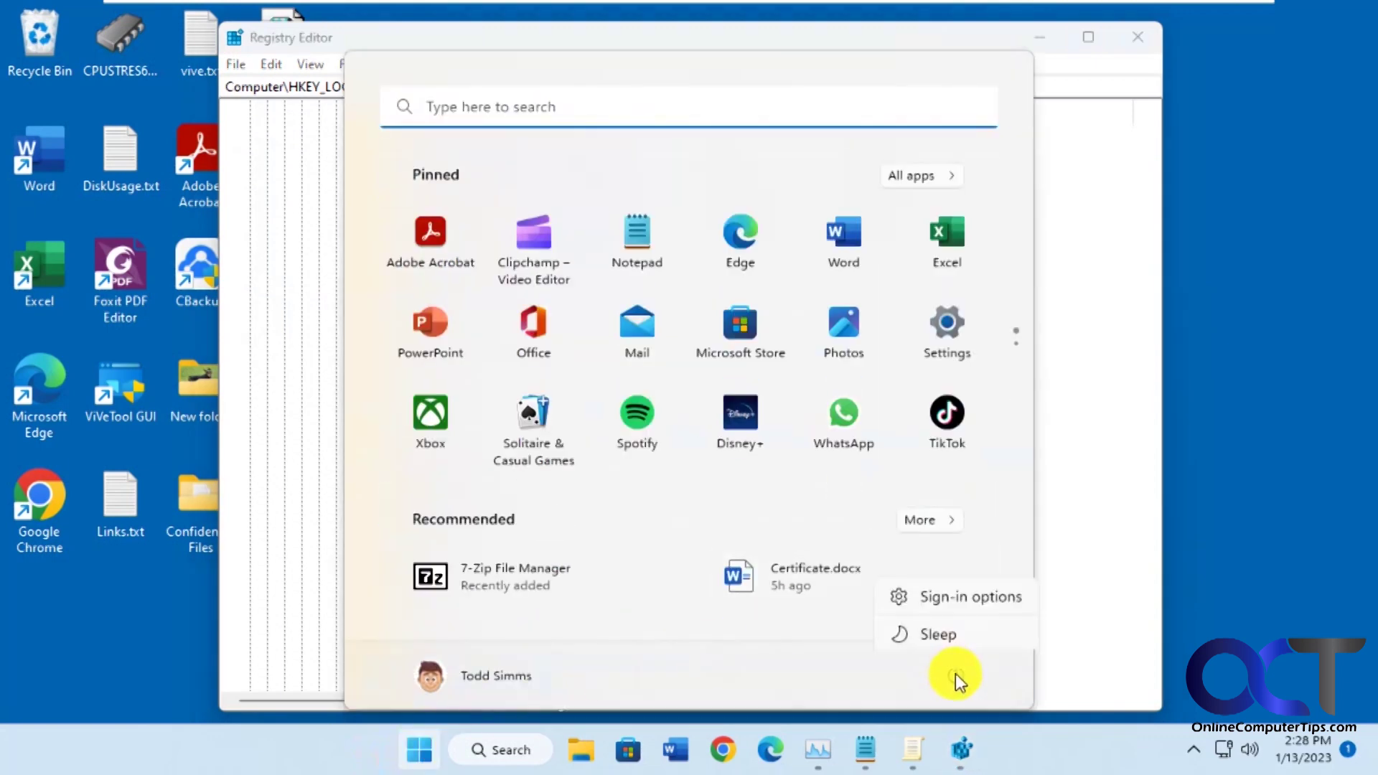
{"action": "key", "text": "Escape"}
{"action": "left_click", "coordinate": [1098, 590]}
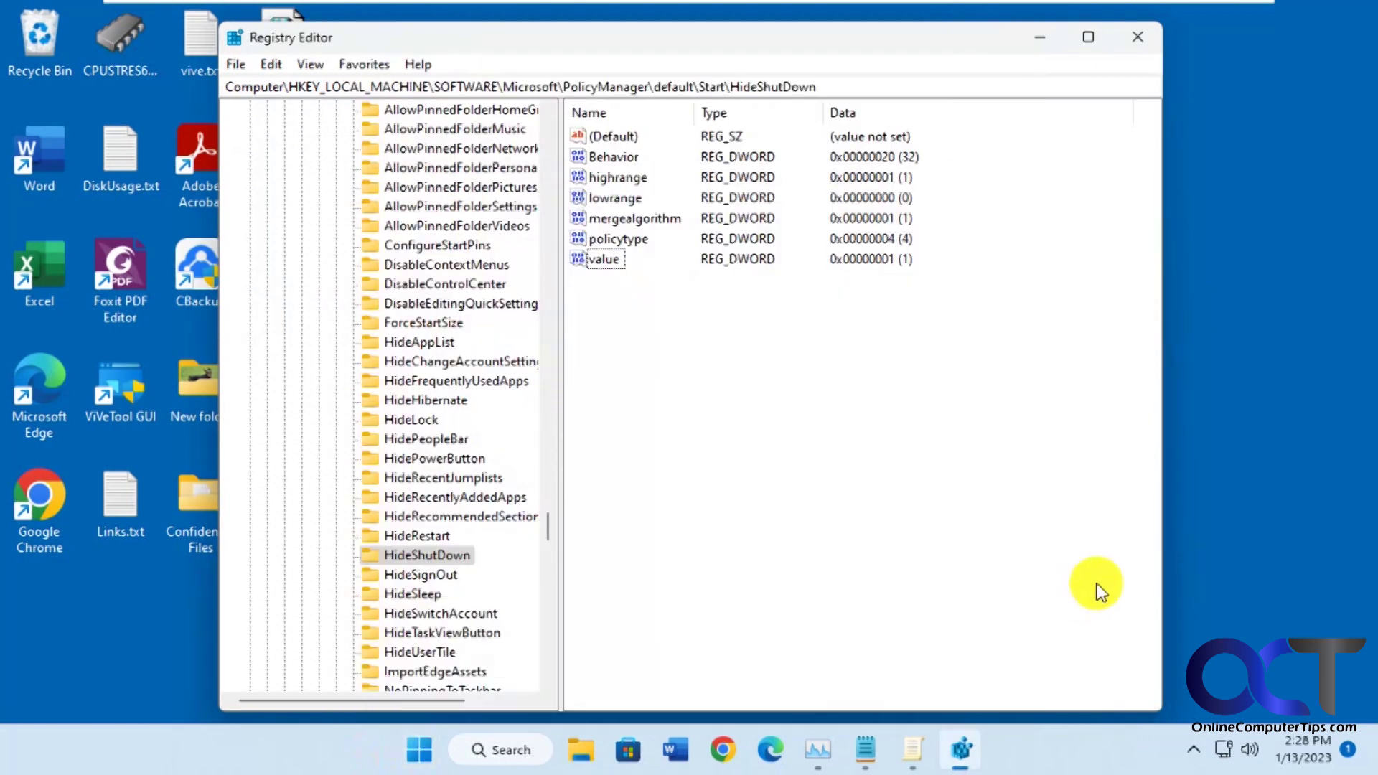
{"action": "left_click", "coordinate": [437, 457]}
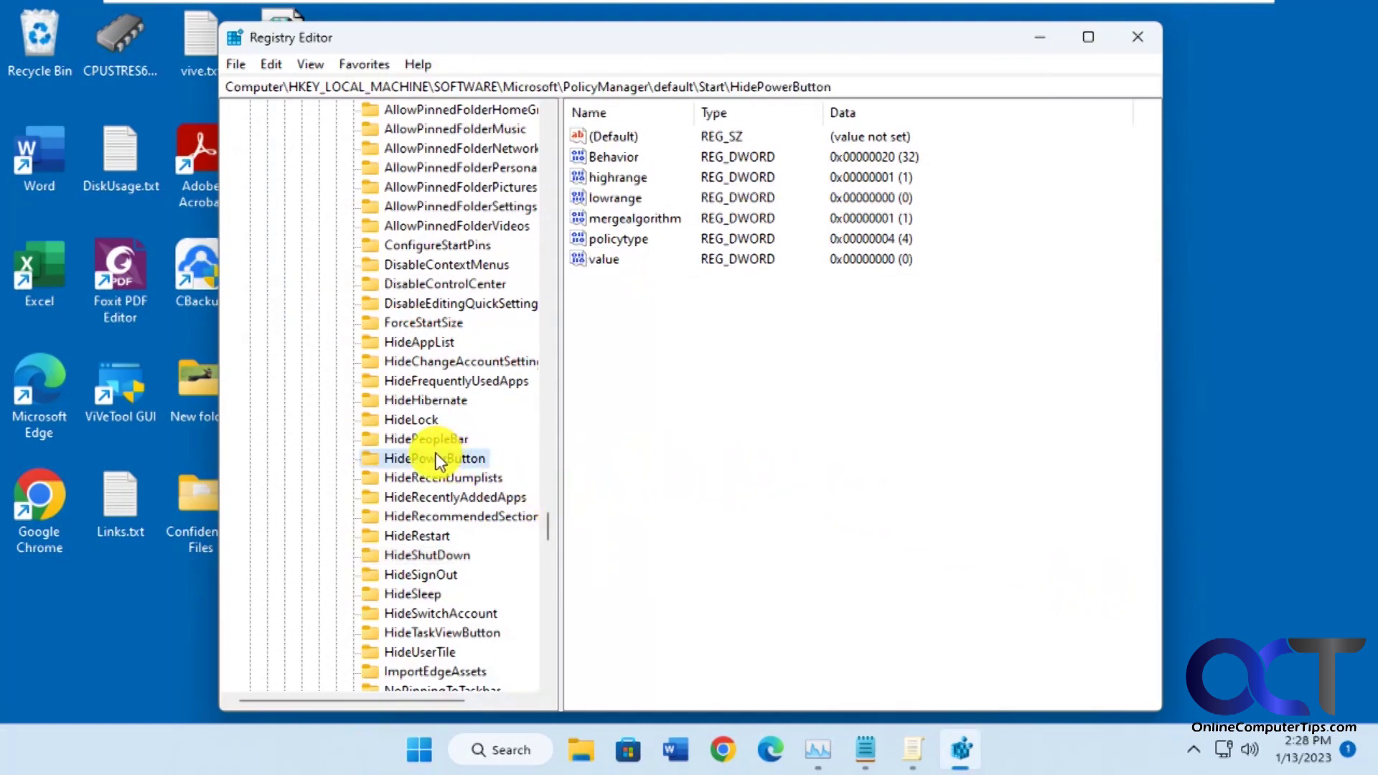
- Set HidePowerButton's value to 1; Start still shows Sign-in options and Sleep
{"action": "double_click", "coordinate": [605, 259]}
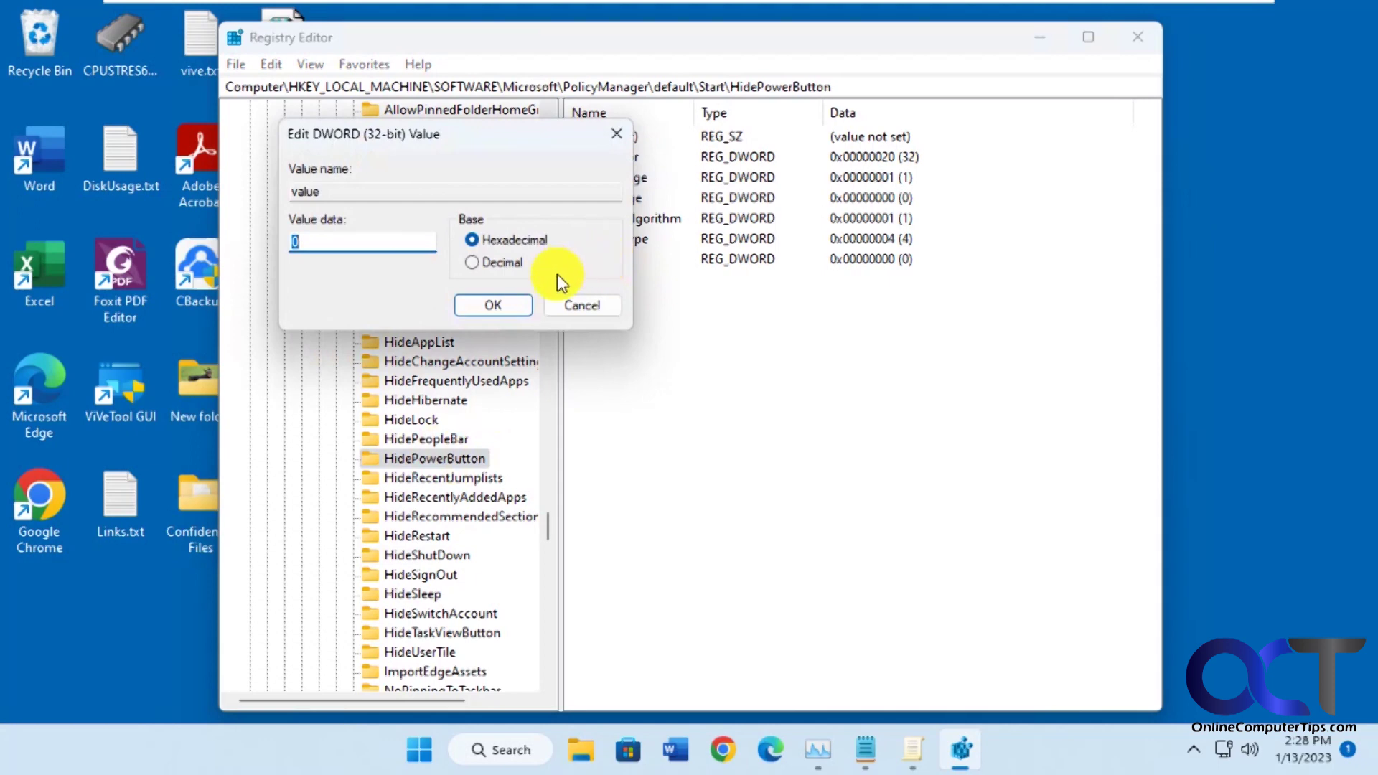
{"action": "type", "text": "1"}
{"action": "left_click", "coordinate": [492, 311]}
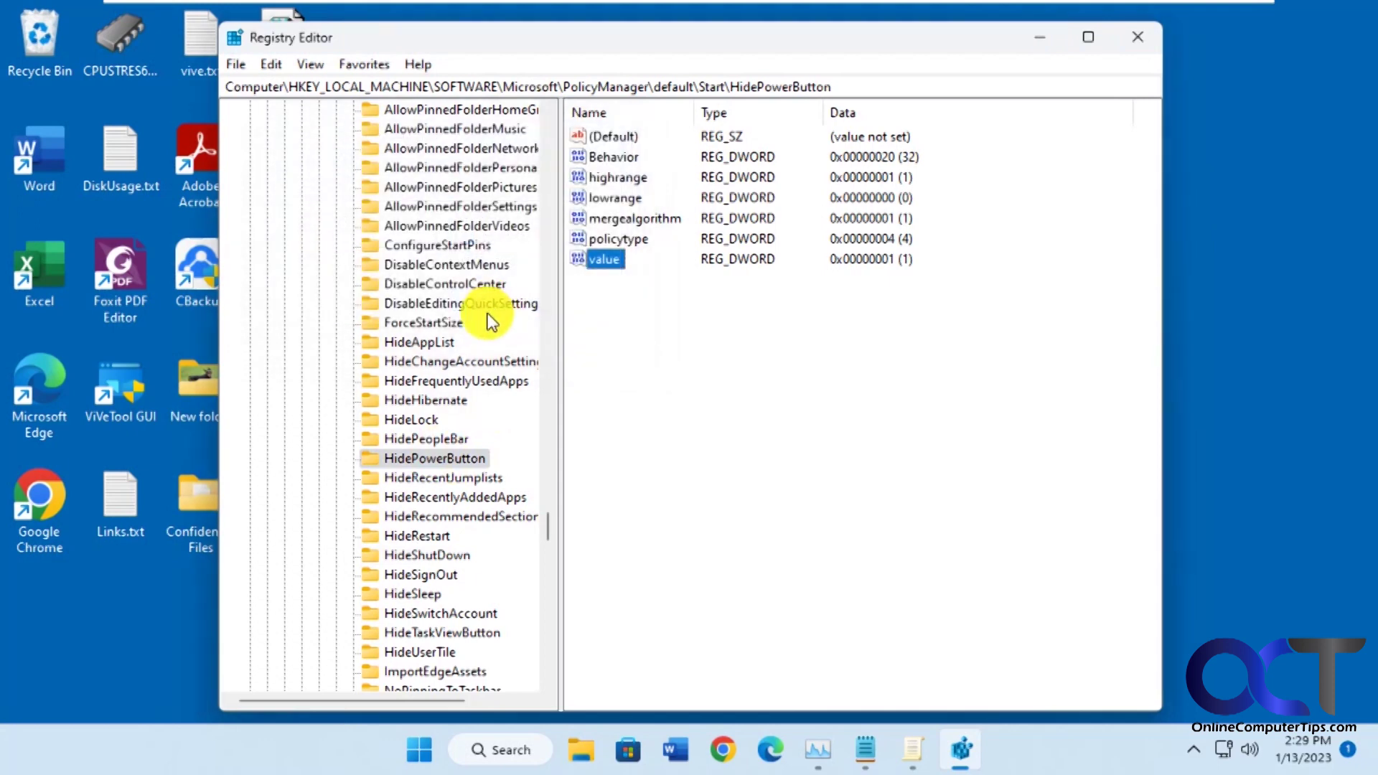
{"action": "left_click", "coordinate": [420, 749]}
{"action": "left_click", "coordinate": [952, 685]}
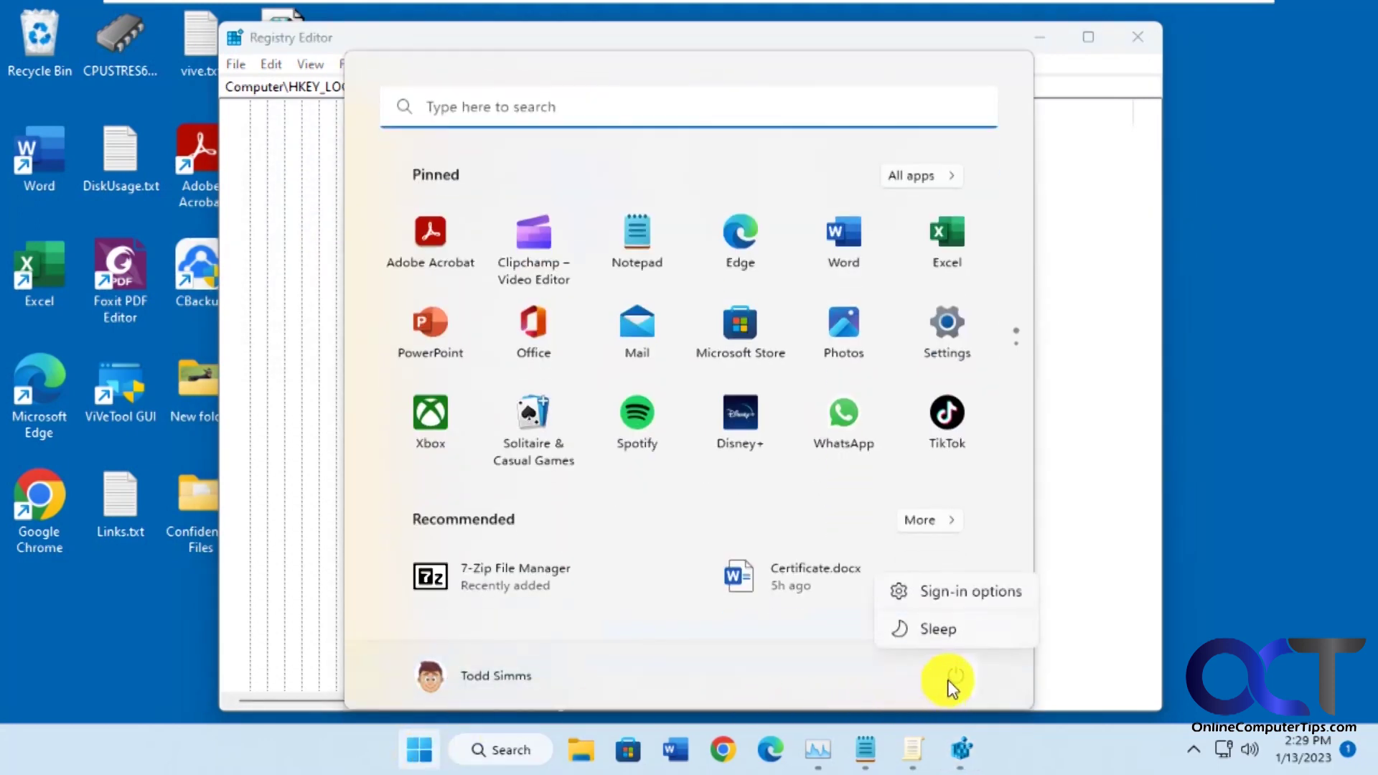
{"action": "left_click", "coordinate": [1033, 756]}
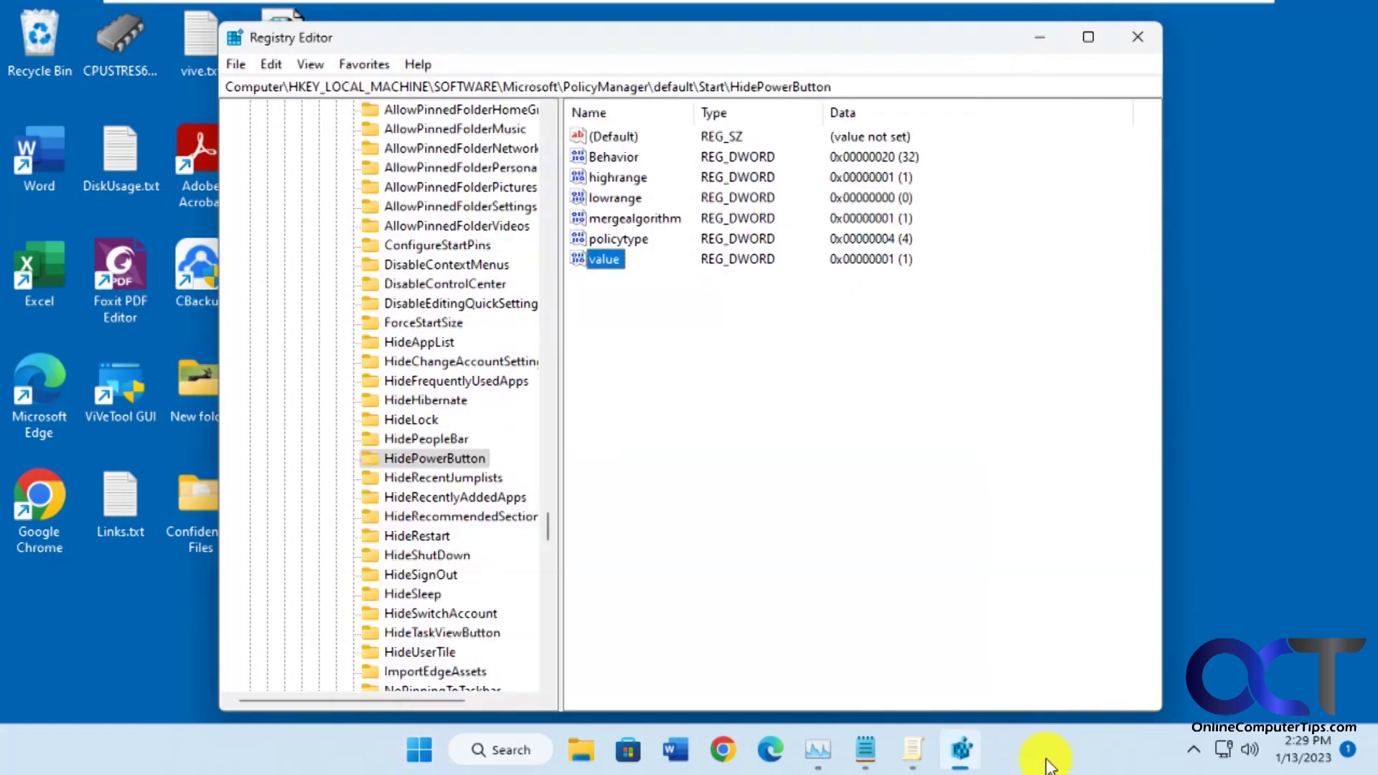
- Restart Windows Explorer from the taskbar-launched Task Manager, then close Task Manager
{"action": "right_click", "coordinate": [1032, 745]}
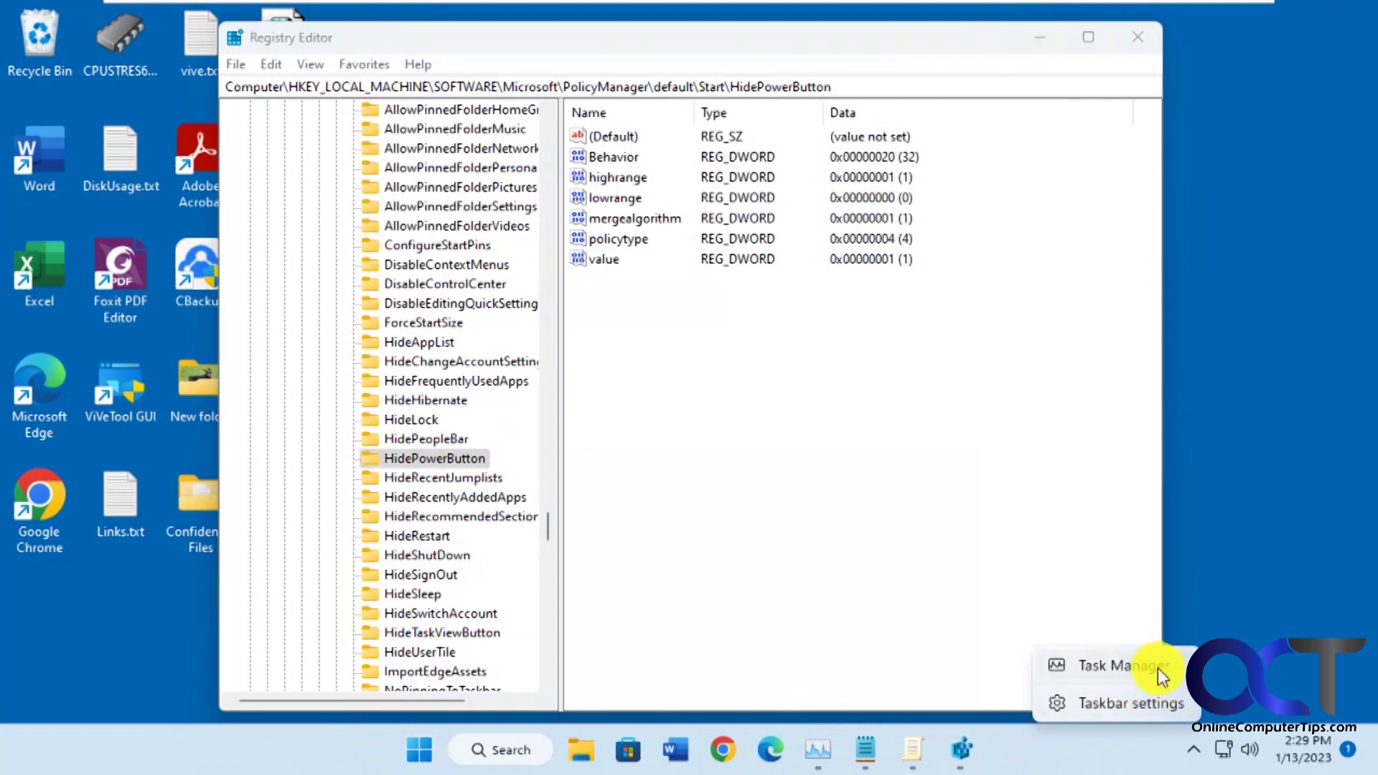
{"action": "left_click", "coordinate": [1124, 664]}
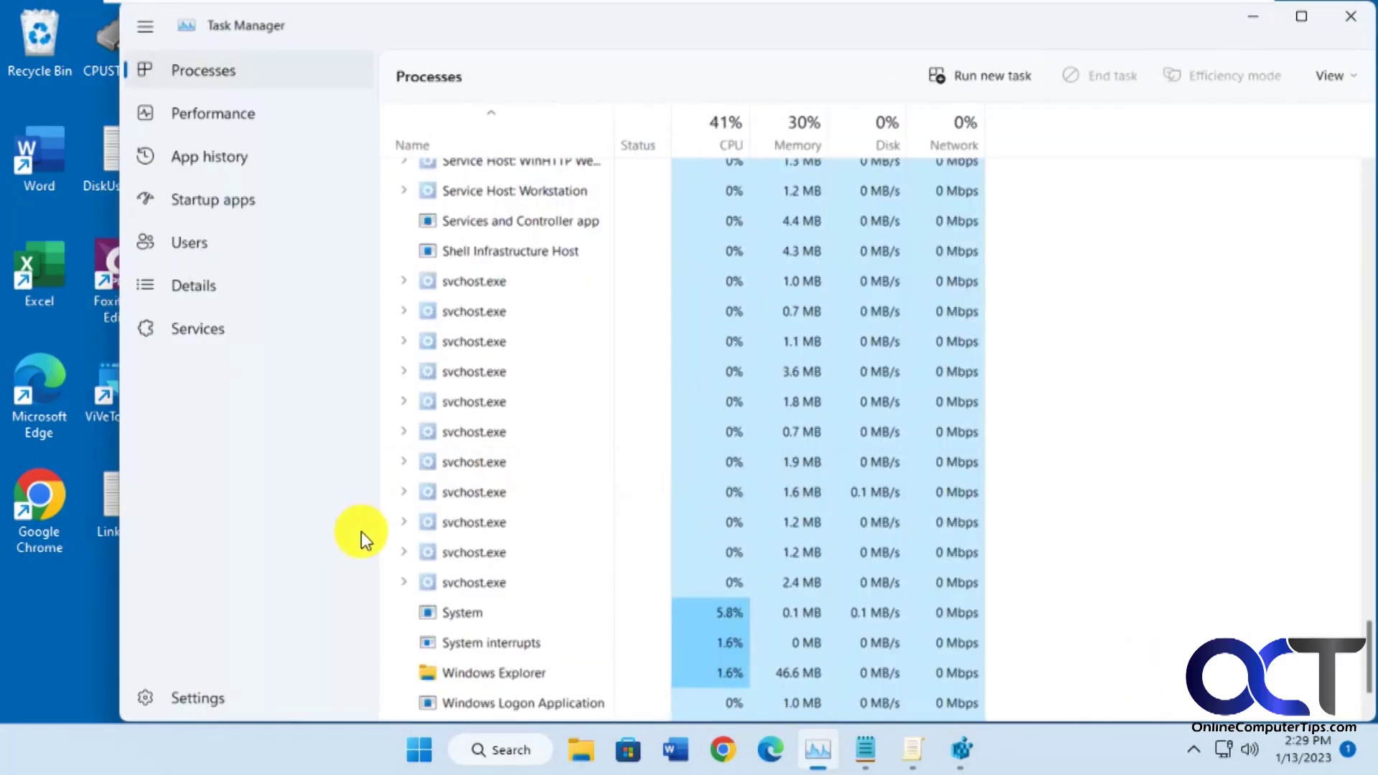
{"action": "left_click", "coordinate": [550, 672]}
{"action": "right_click", "coordinate": [549, 673]}
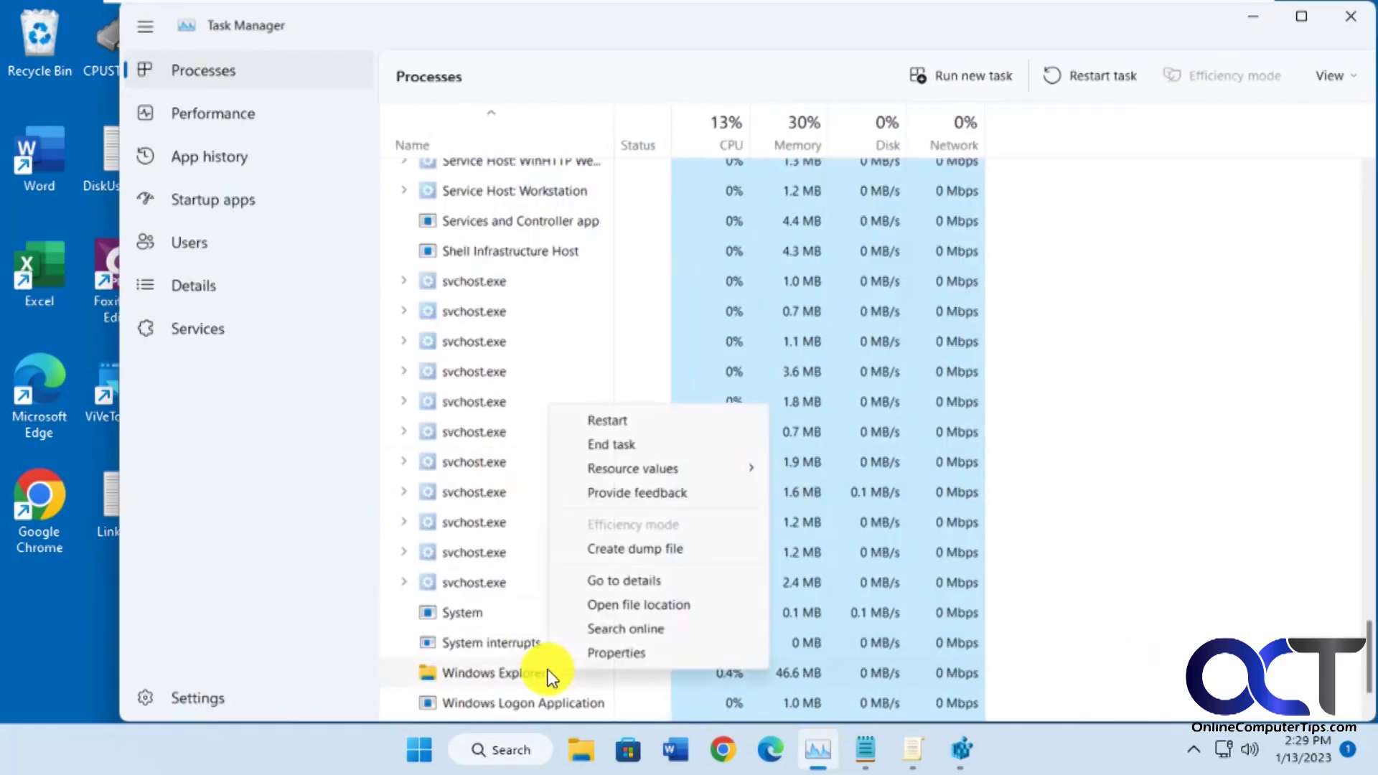
{"action": "left_click", "coordinate": [633, 415]}
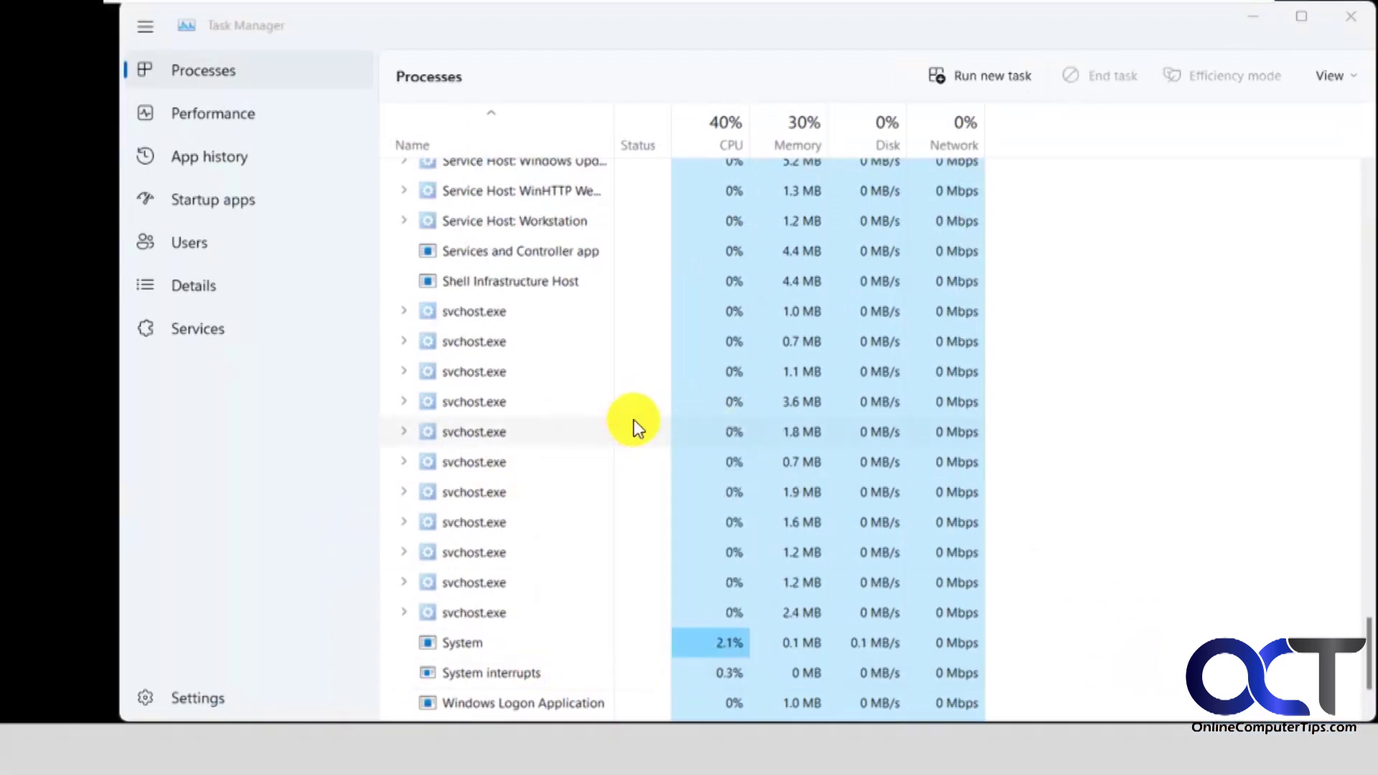
{"action": "left_click", "coordinate": [1254, 19]}
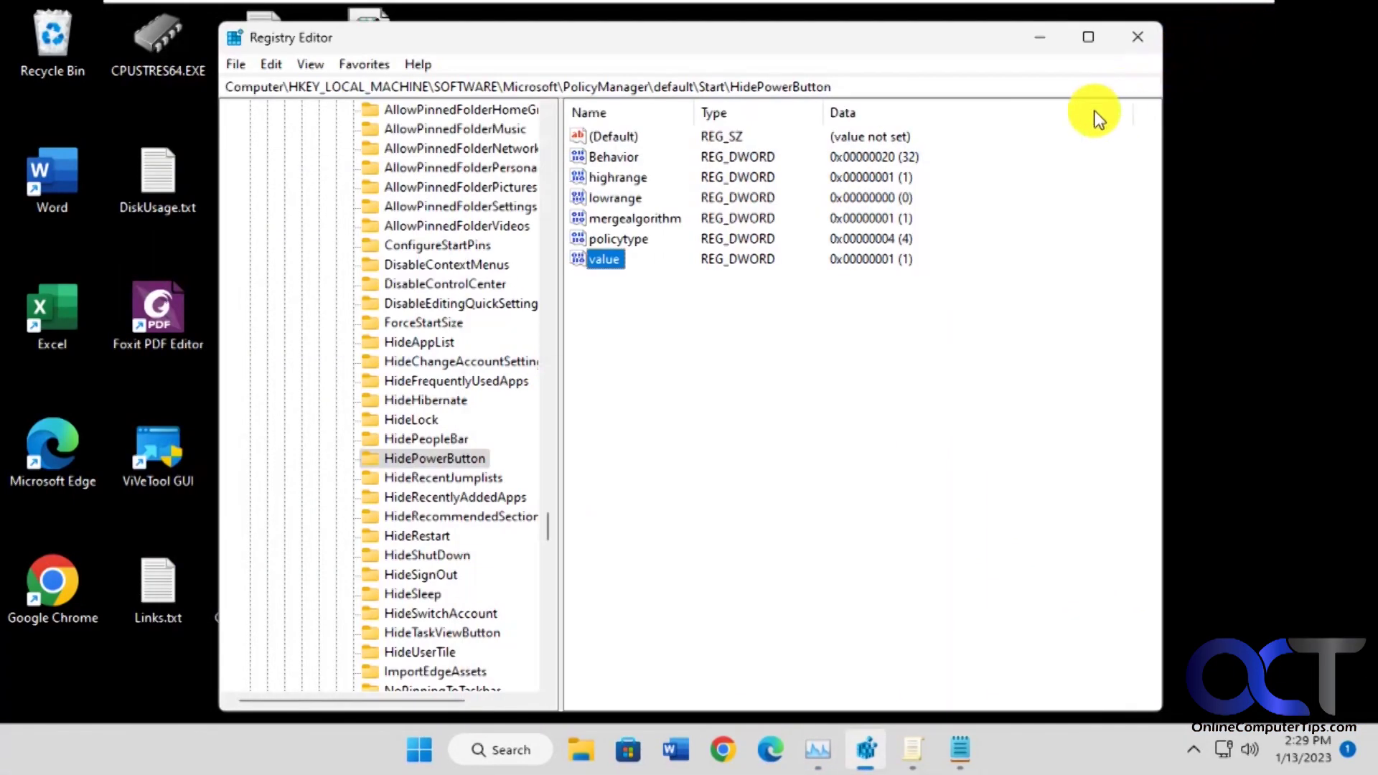
{"action": "left_click", "coordinate": [1040, 42]}
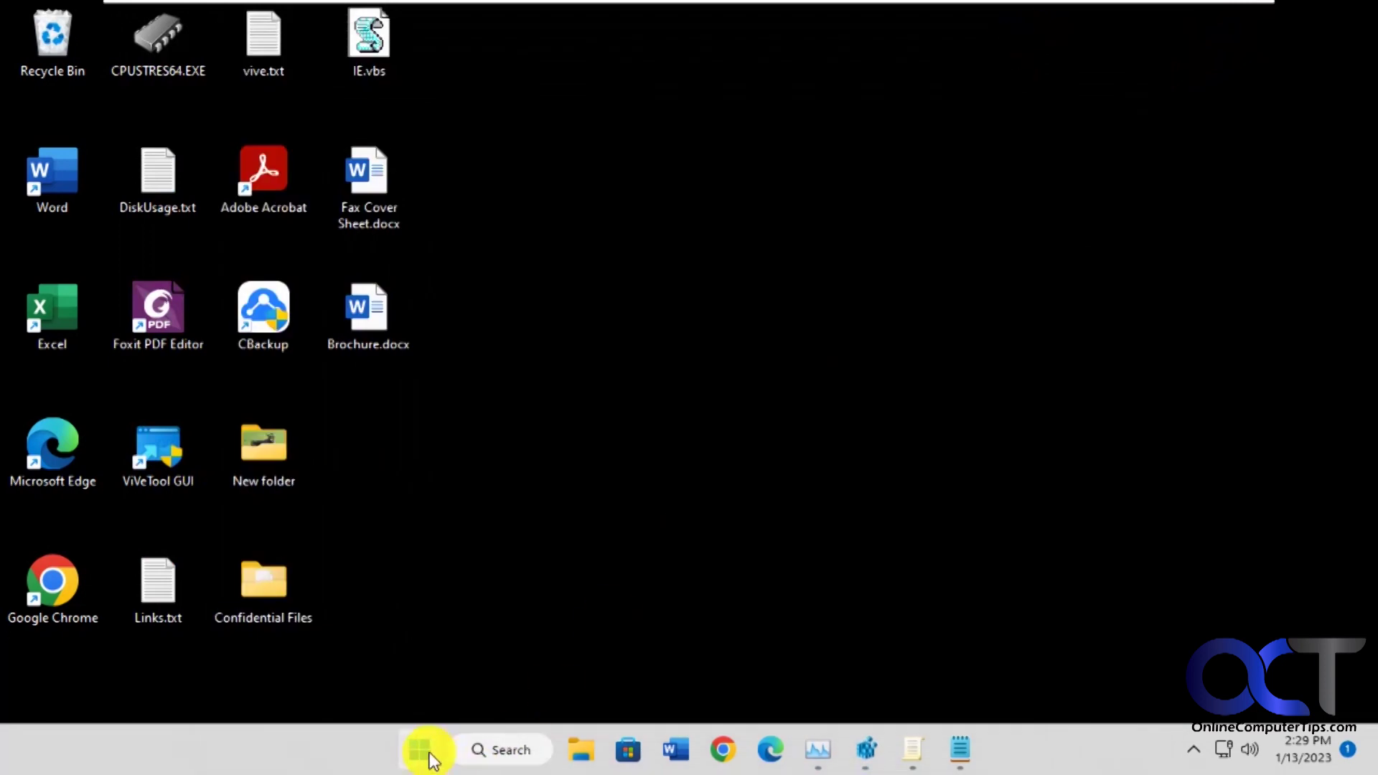
{"action": "left_click", "coordinate": [420, 749]}
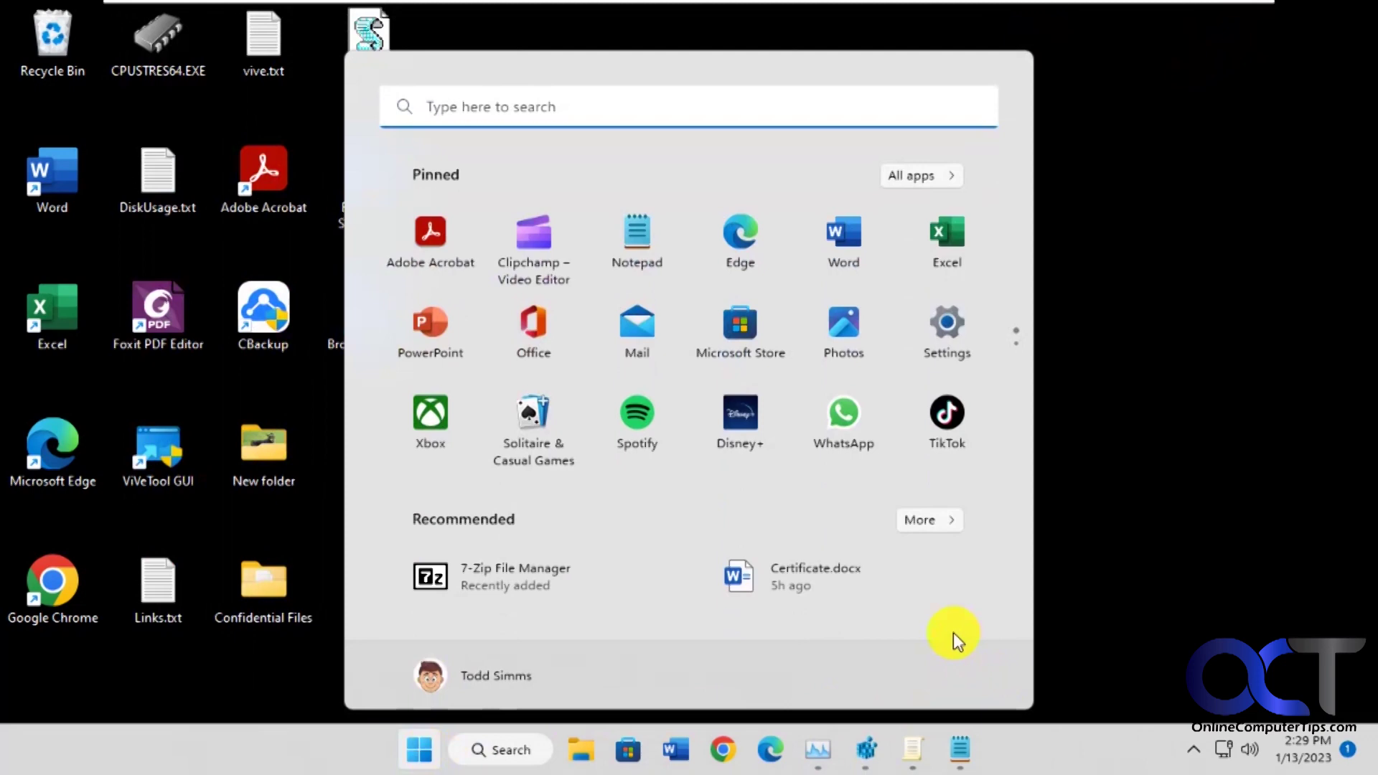
{"action": "left_click", "coordinate": [1118, 595]}
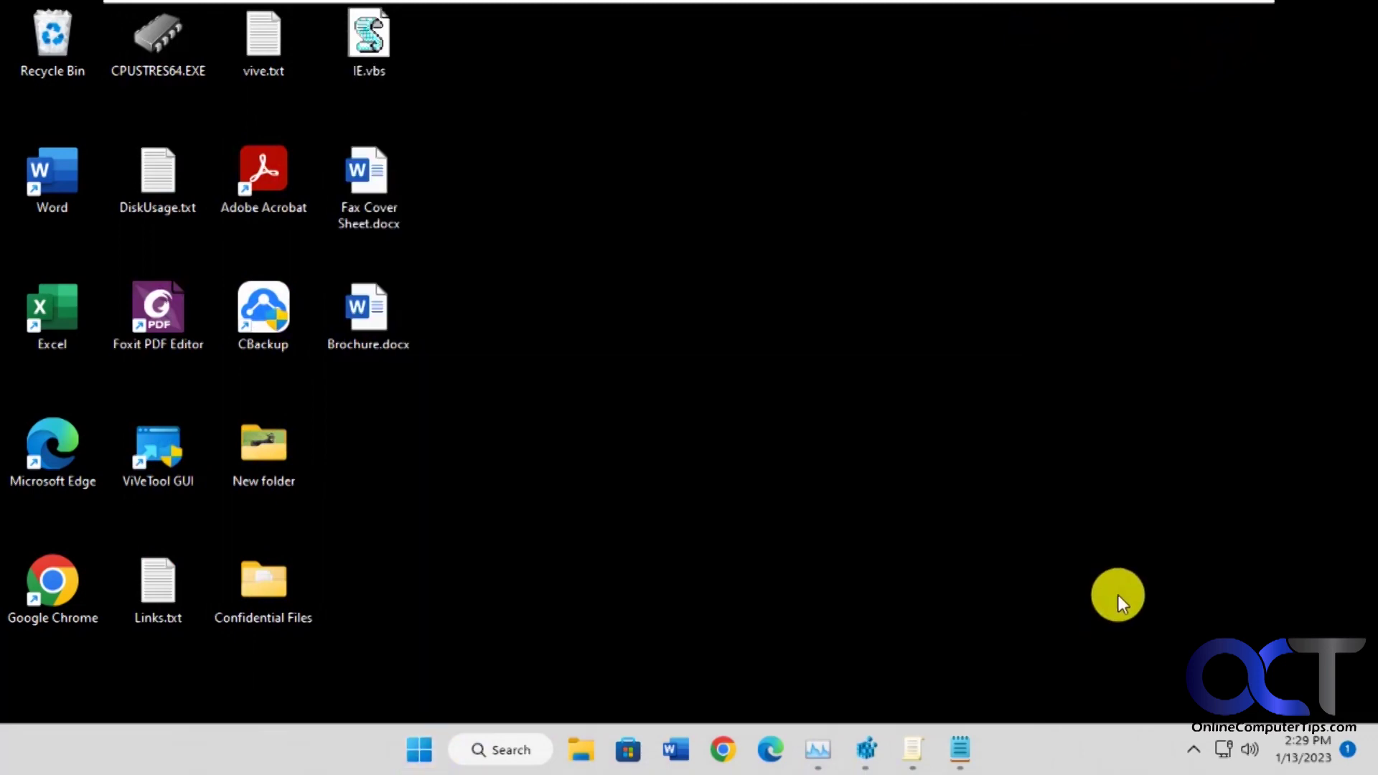
{"action": "key", "text": "alt+F4"}
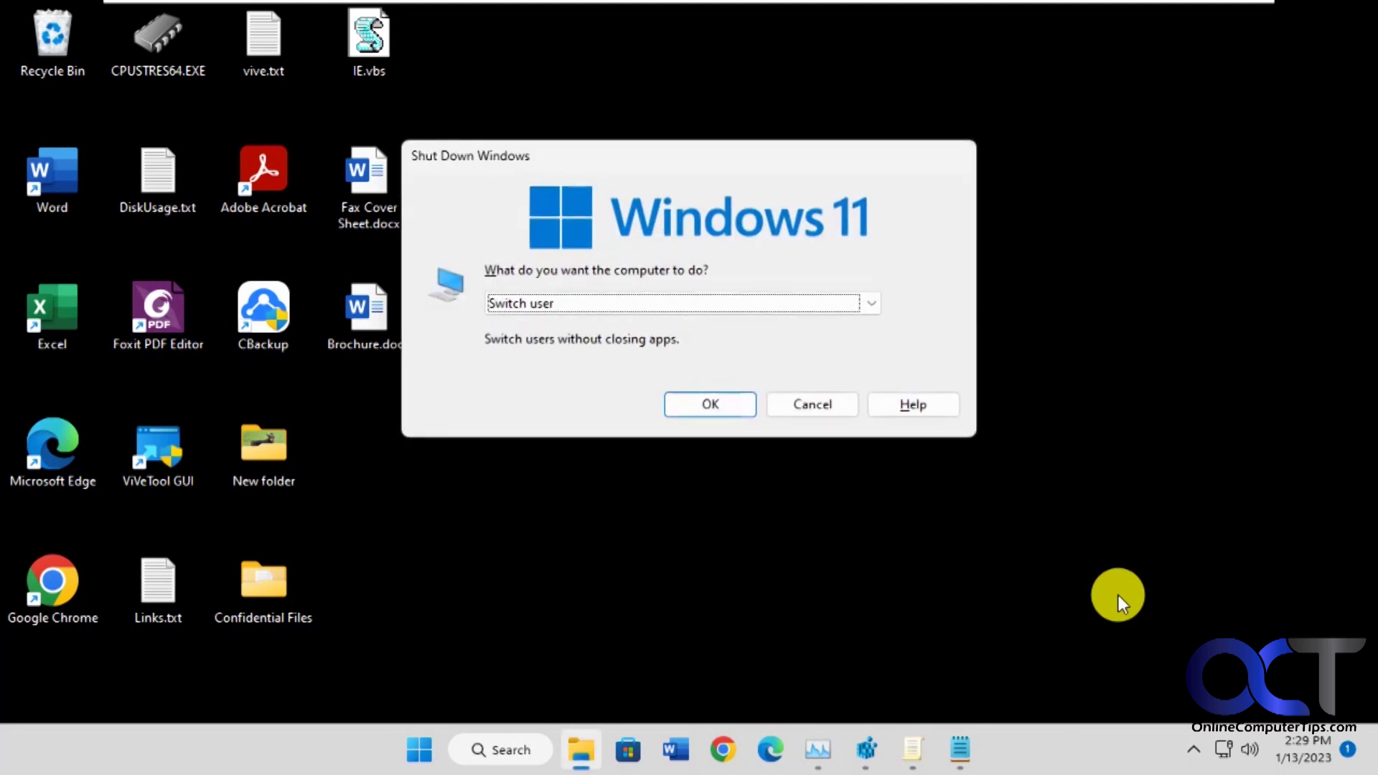
{"action": "left_click", "coordinate": [871, 302]}
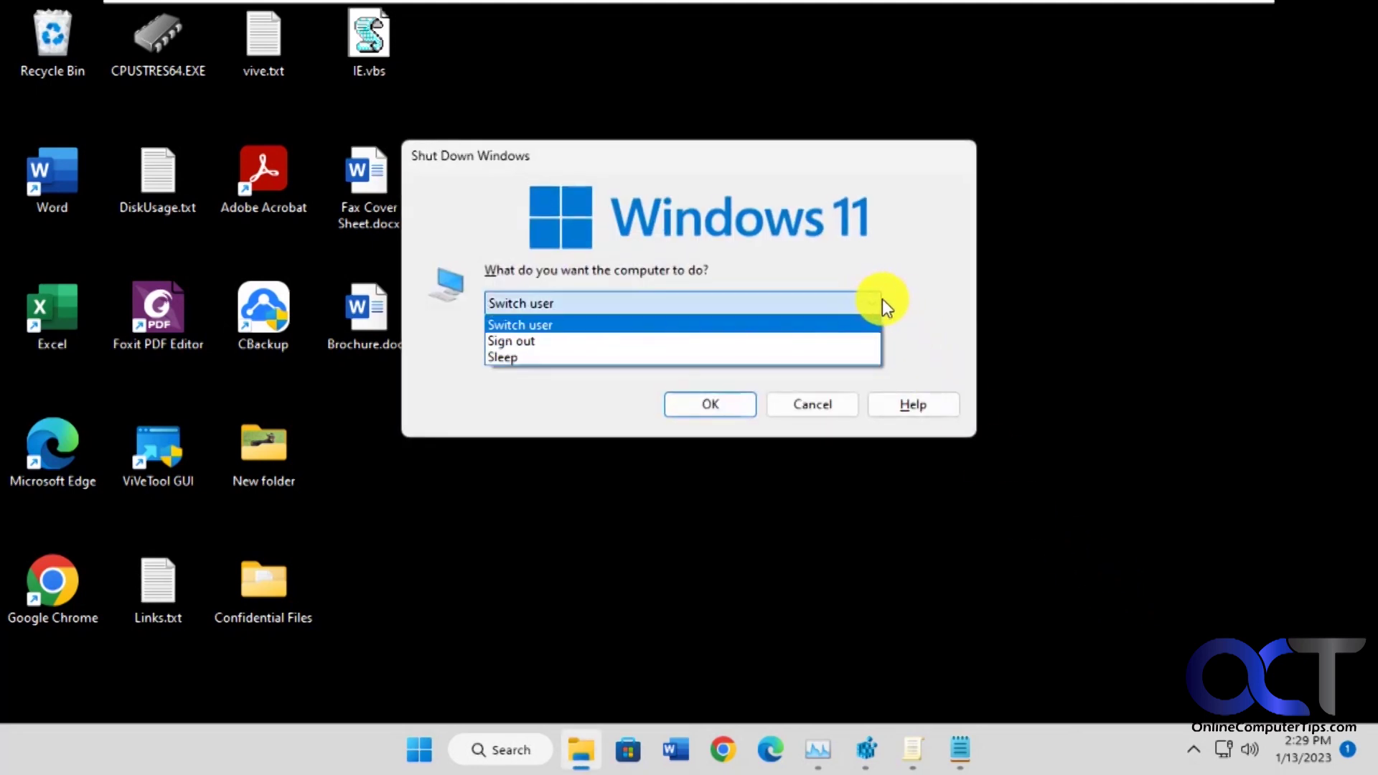
{"action": "left_click", "coordinate": [812, 404]}
{"action": "left_click", "coordinate": [421, 750]}
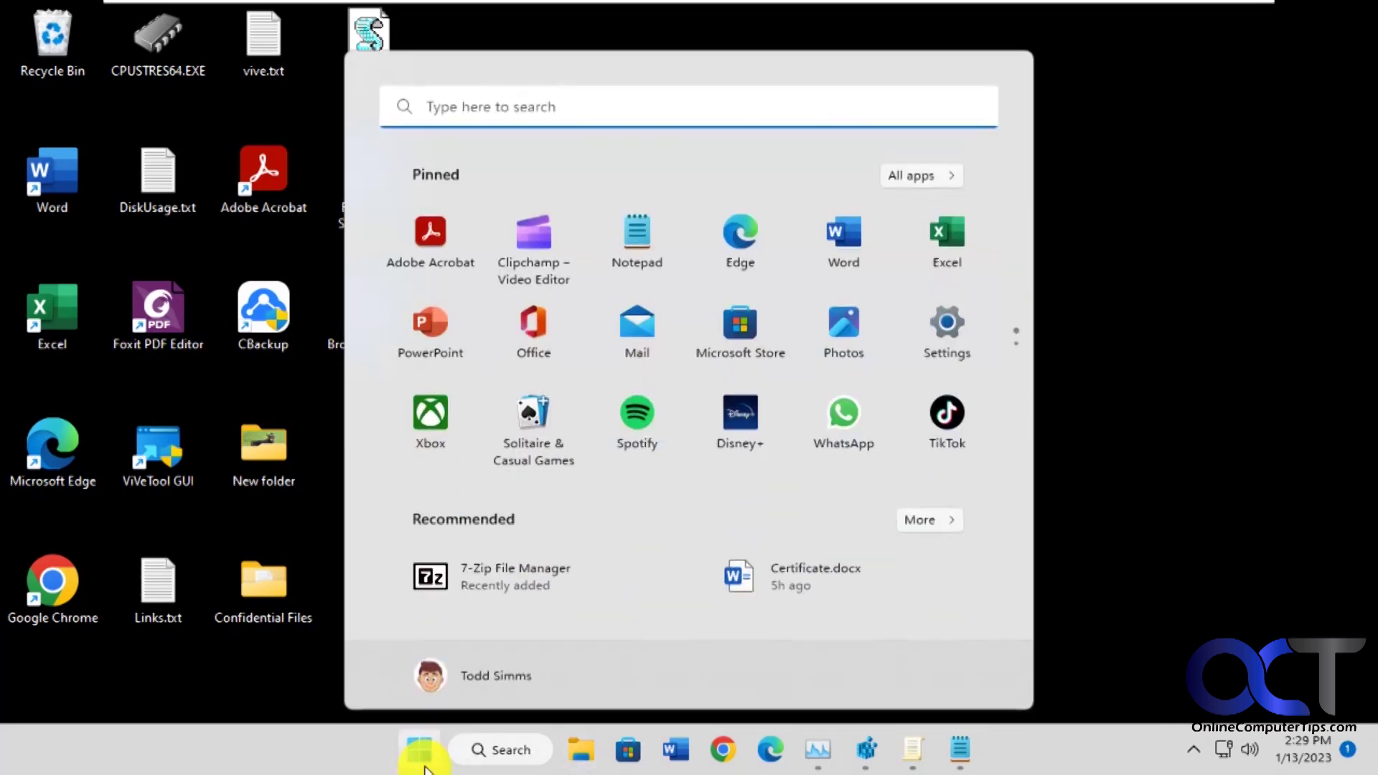
{"action": "left_click", "coordinate": [423, 759]}
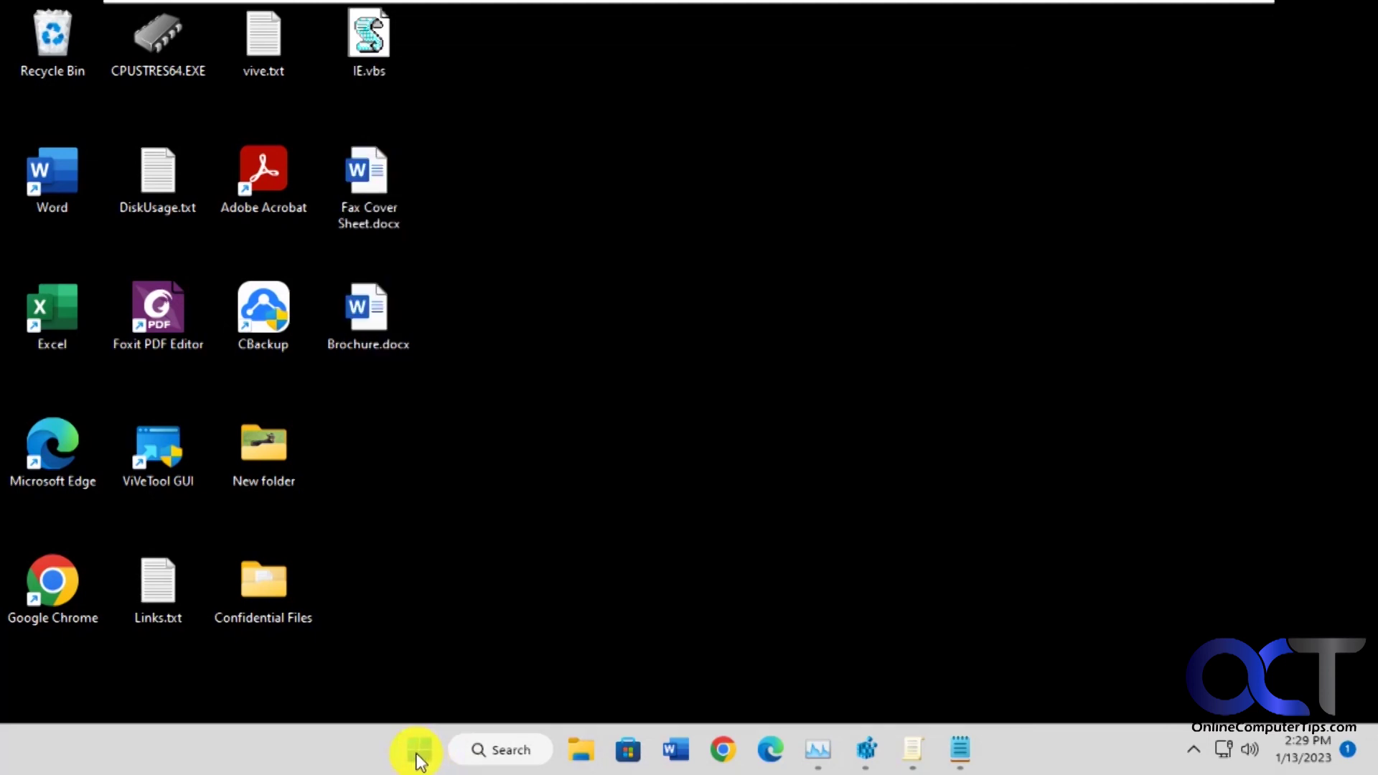
{"action": "left_click", "coordinate": [874, 754]}
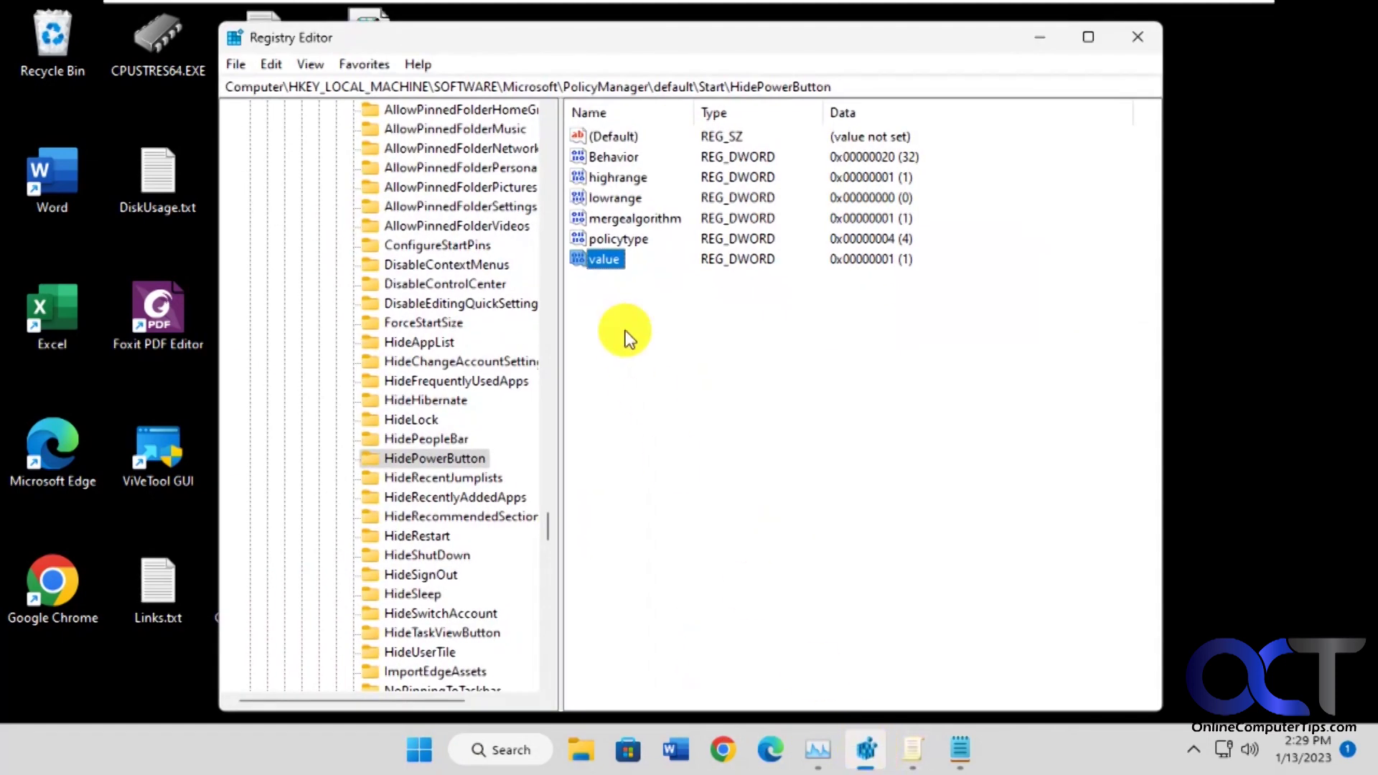
- Change the 'value' entries of HidePowerButton, HideRestart and HideShutDown each to 0
{"action": "double_click", "coordinate": [614, 261]}
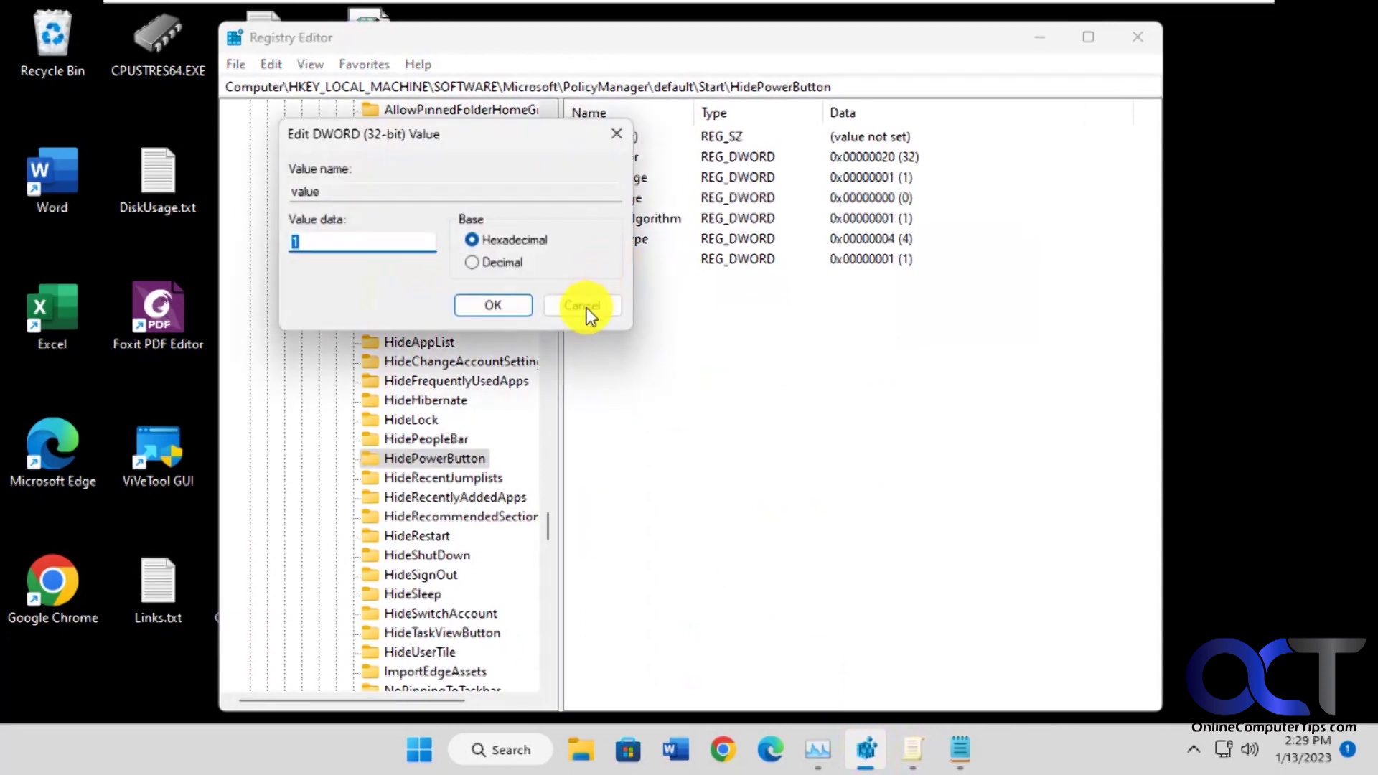
{"action": "type", "text": "0"}
{"action": "left_click", "coordinate": [488, 305]}
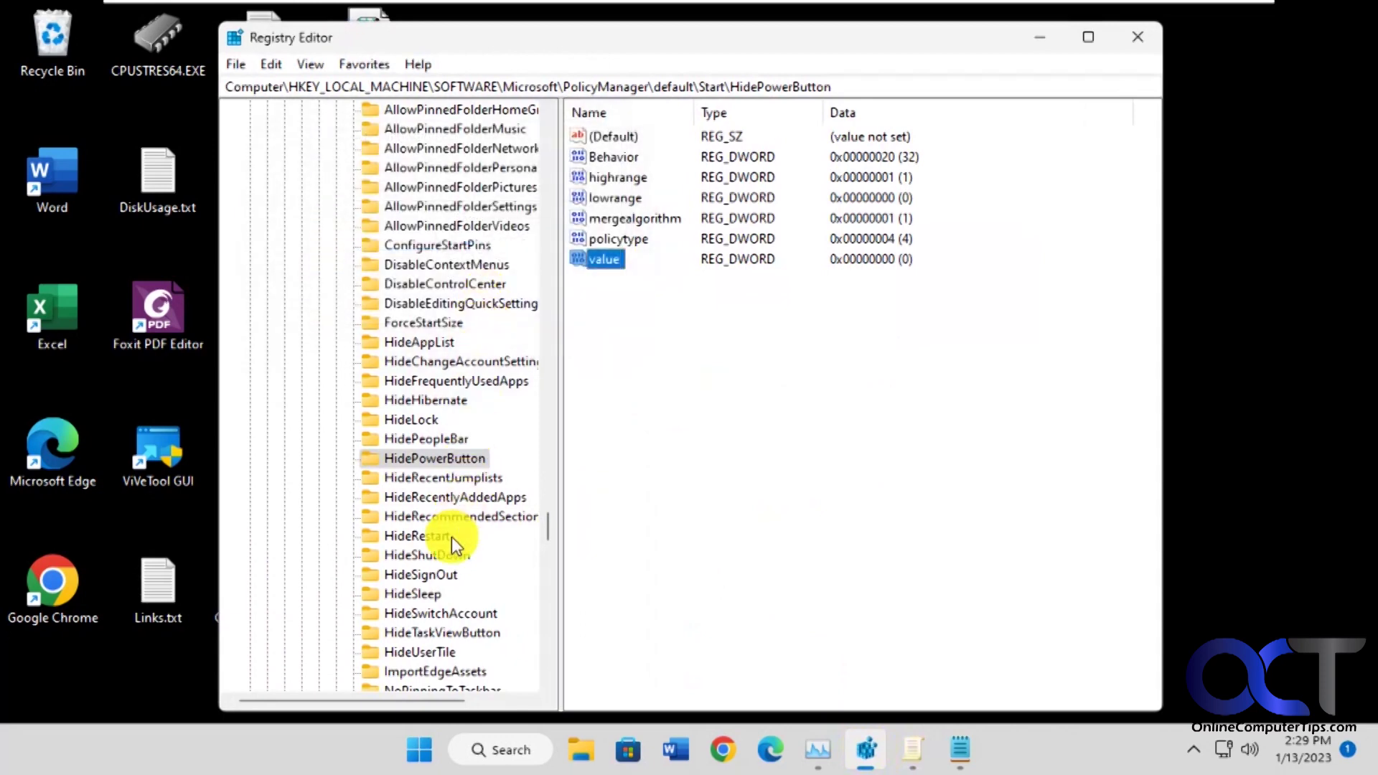
{"action": "left_click", "coordinate": [420, 534]}
{"action": "double_click", "coordinate": [606, 260]}
{"action": "type", "text": "0"}
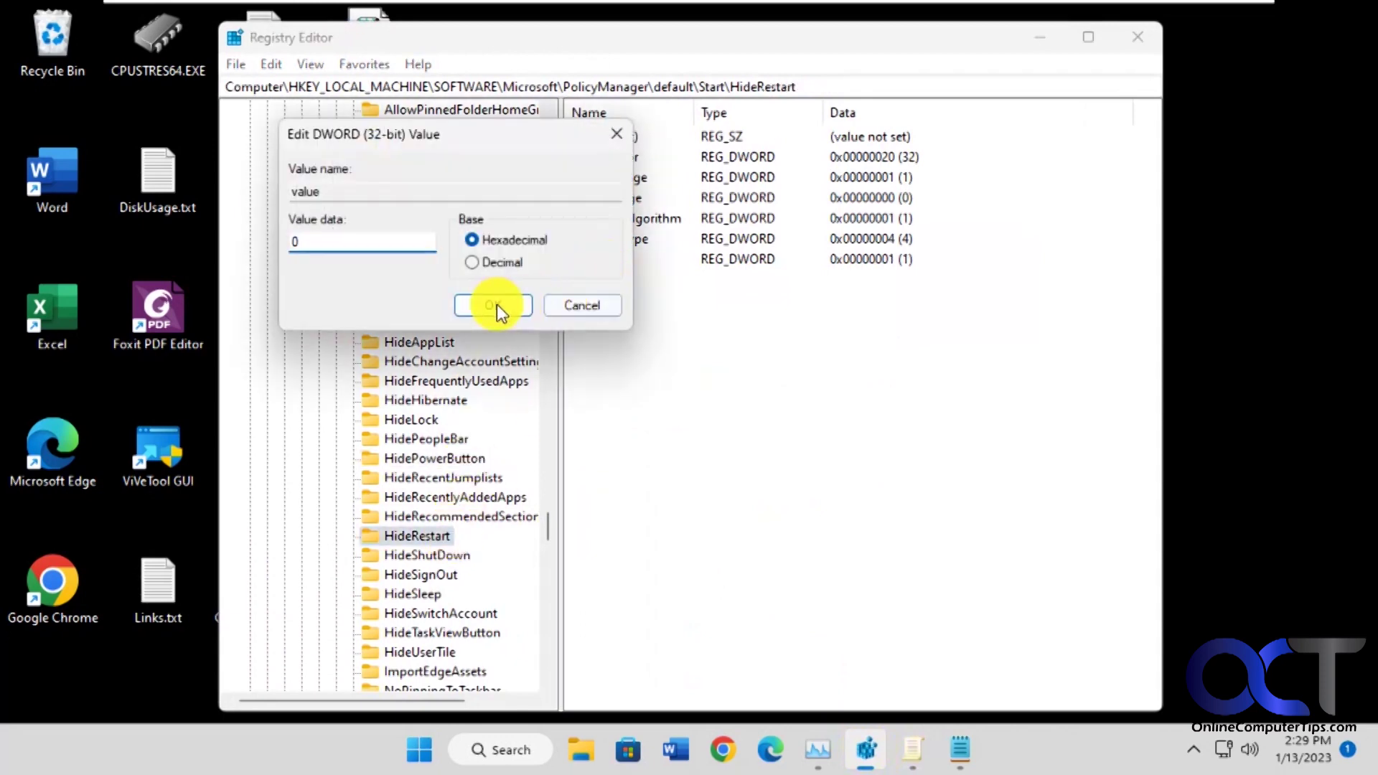
{"action": "left_click", "coordinate": [488, 305]}
{"action": "left_click", "coordinate": [445, 557]}
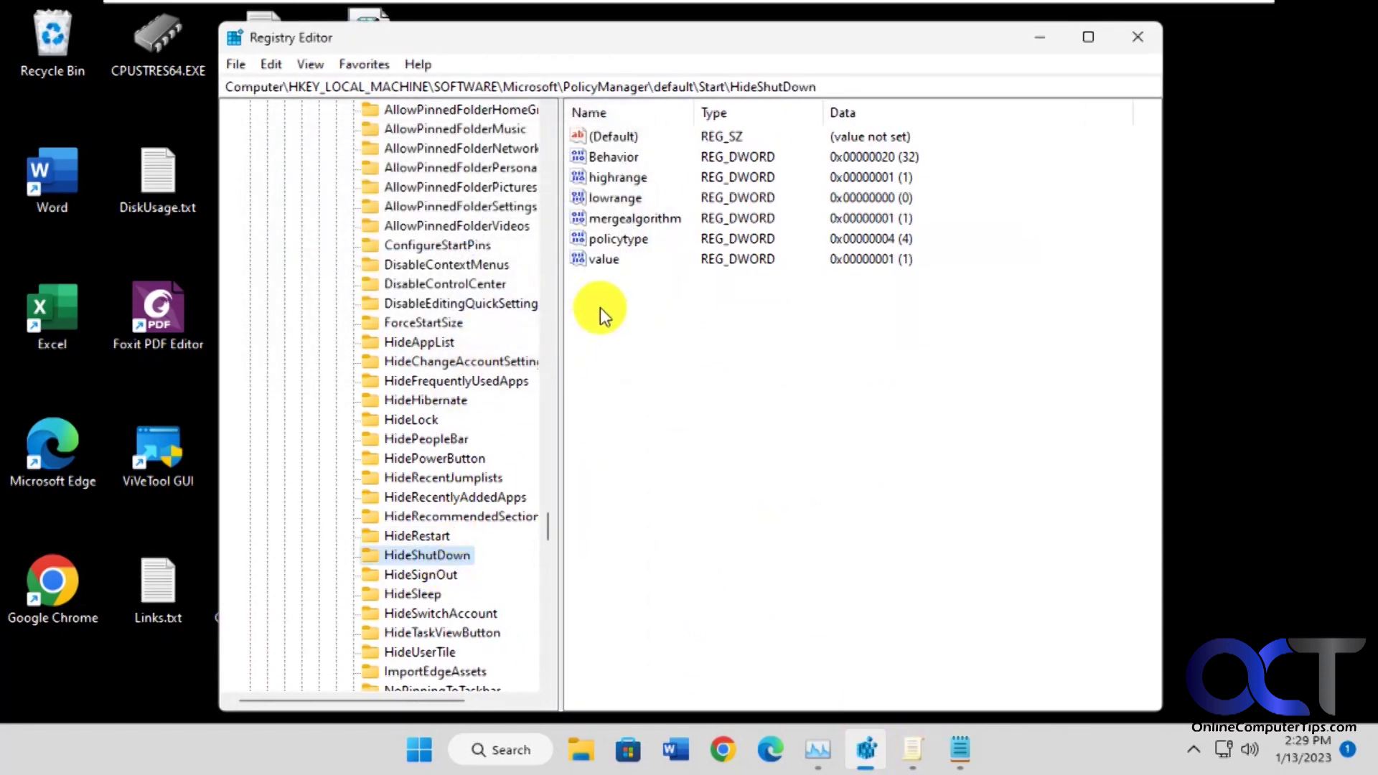
{"action": "double_click", "coordinate": [604, 259]}
{"action": "type", "text": "0"}
{"action": "left_click", "coordinate": [492, 300]}
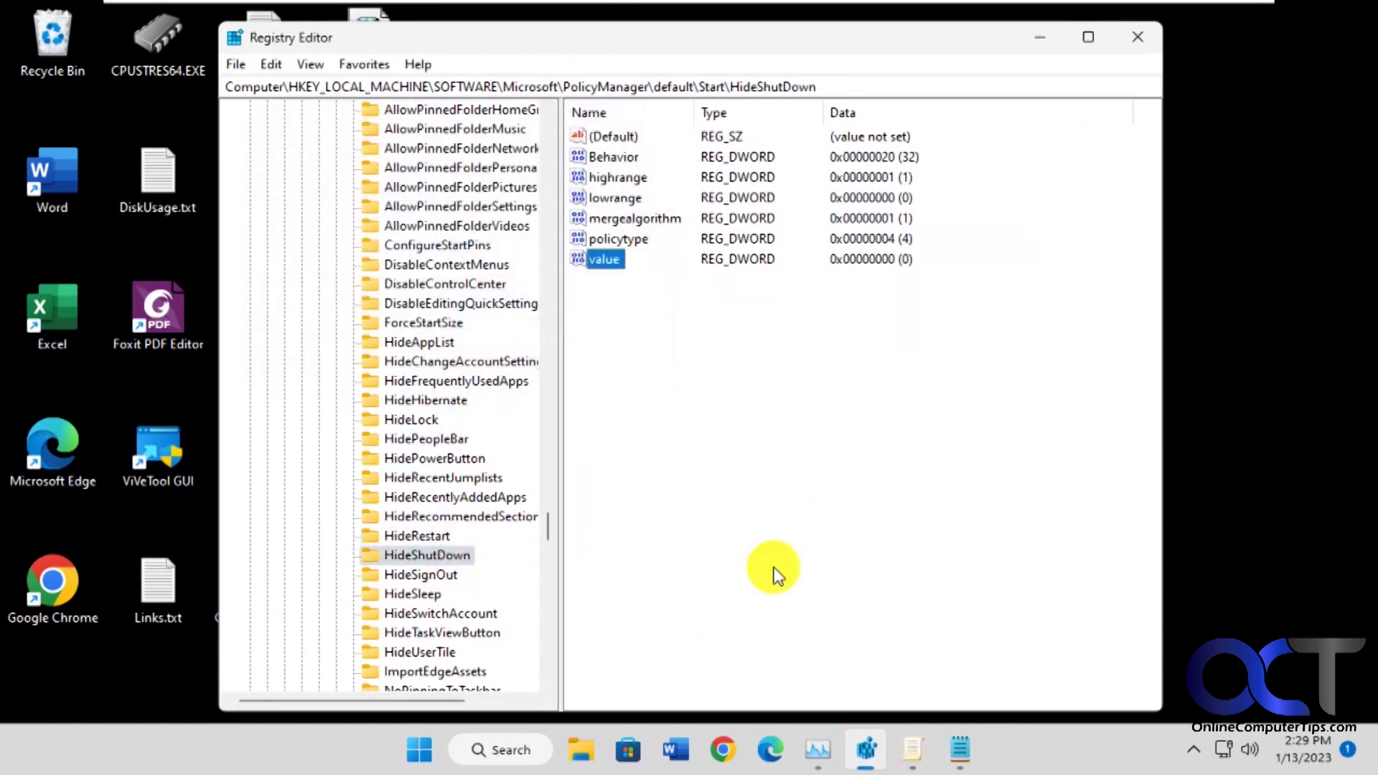
{"action": "left_click", "coordinate": [815, 749]}
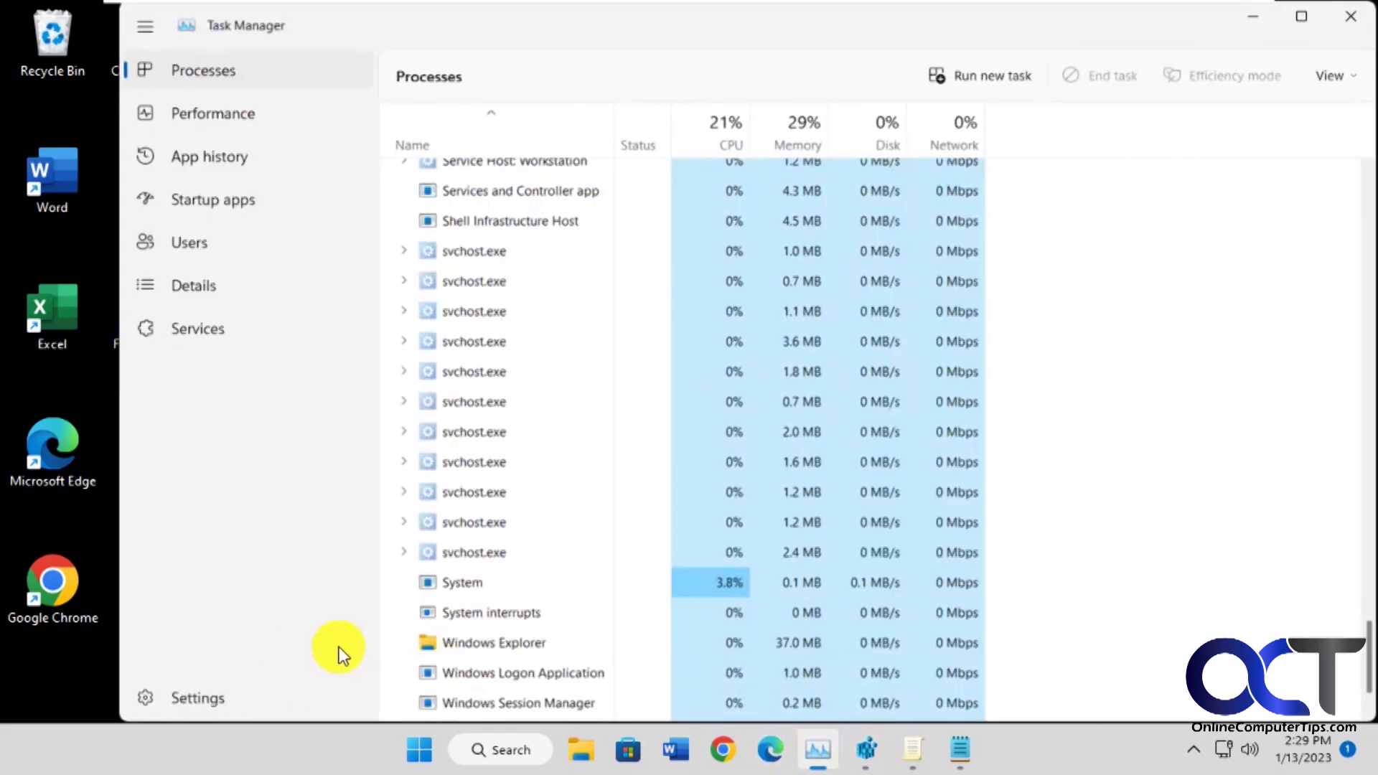
- Restart Windows Explorer from Task Manager and hide Task Manager
{"action": "right_click", "coordinate": [470, 647]}
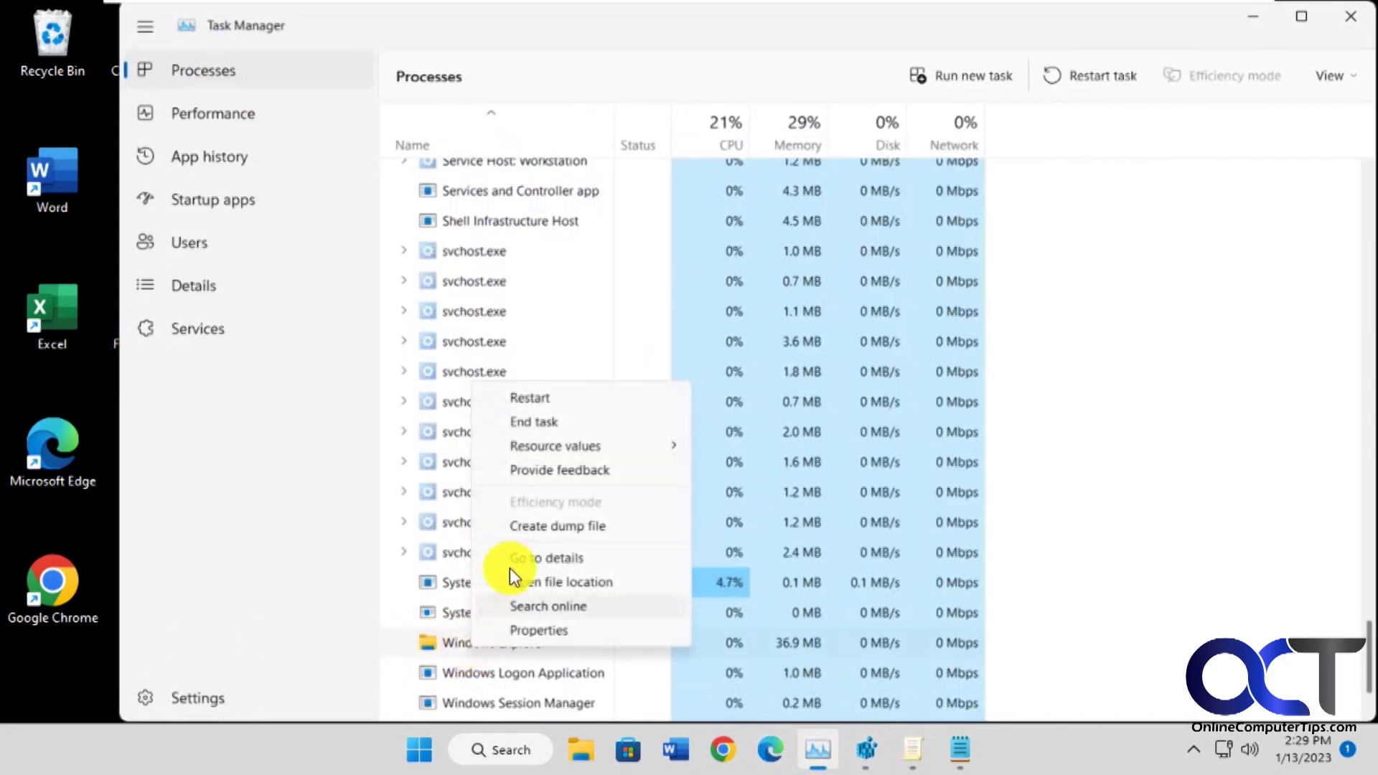
{"action": "left_click", "coordinate": [546, 396]}
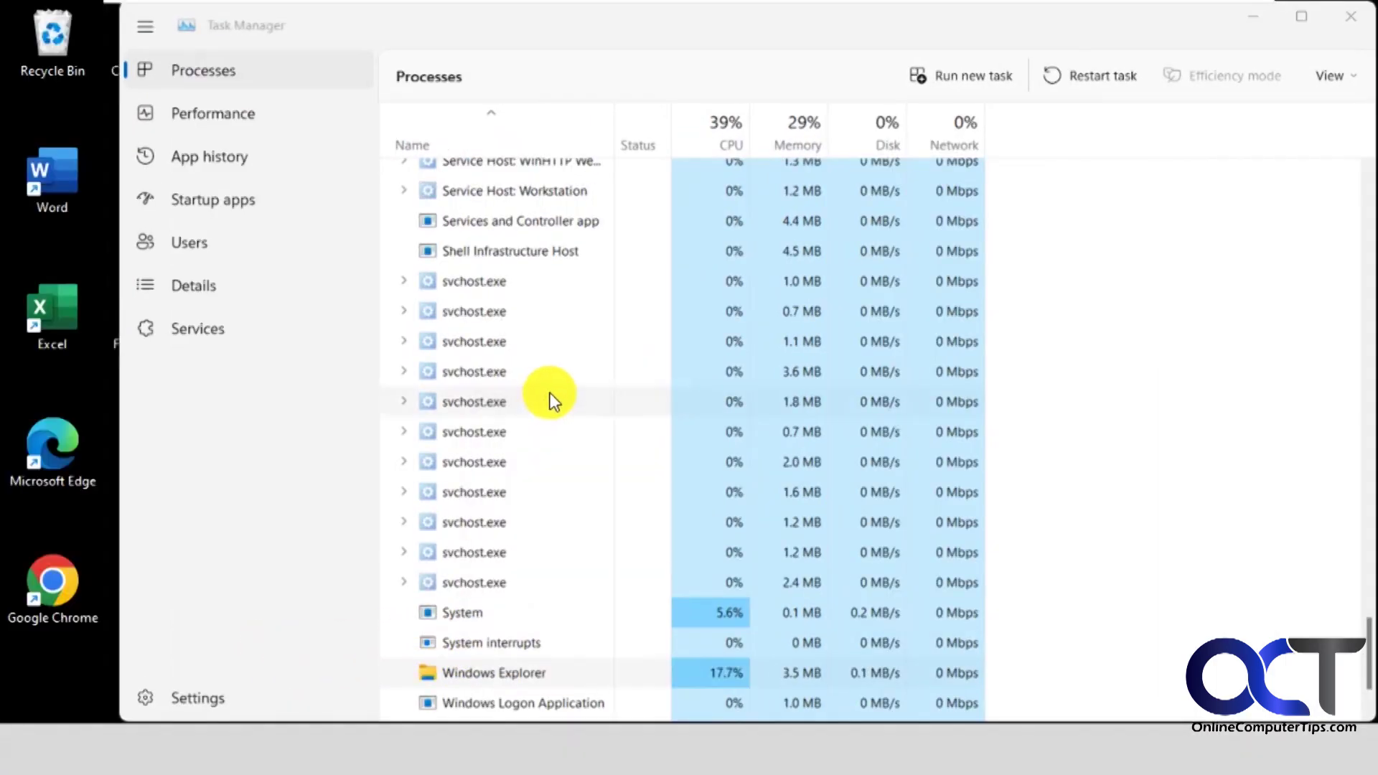
{"action": "left_click", "coordinate": [1255, 17]}
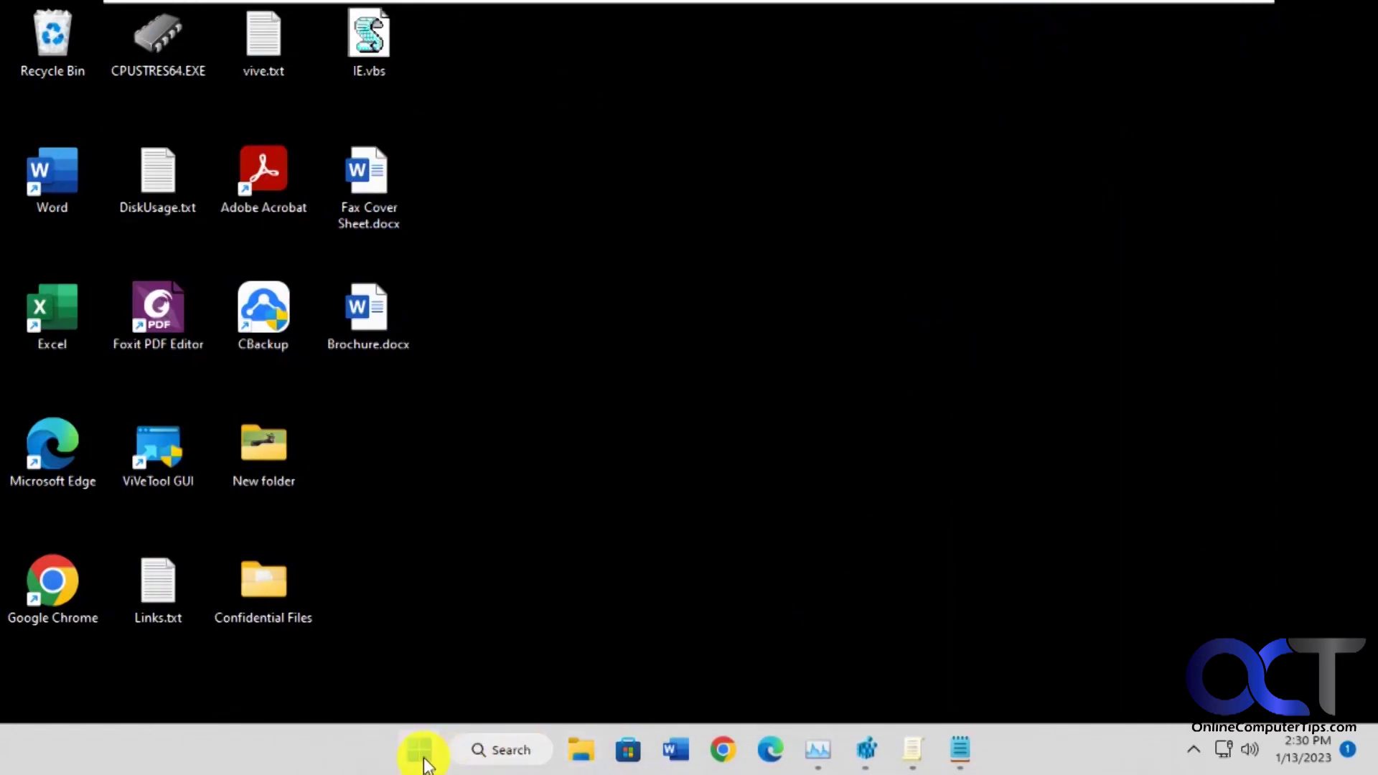
- Confirm Start offers Sleep, Shut down and Restart, and deselect the Notepad path
{"action": "left_click", "coordinate": [419, 748]}
{"action": "left_click", "coordinate": [960, 676]}
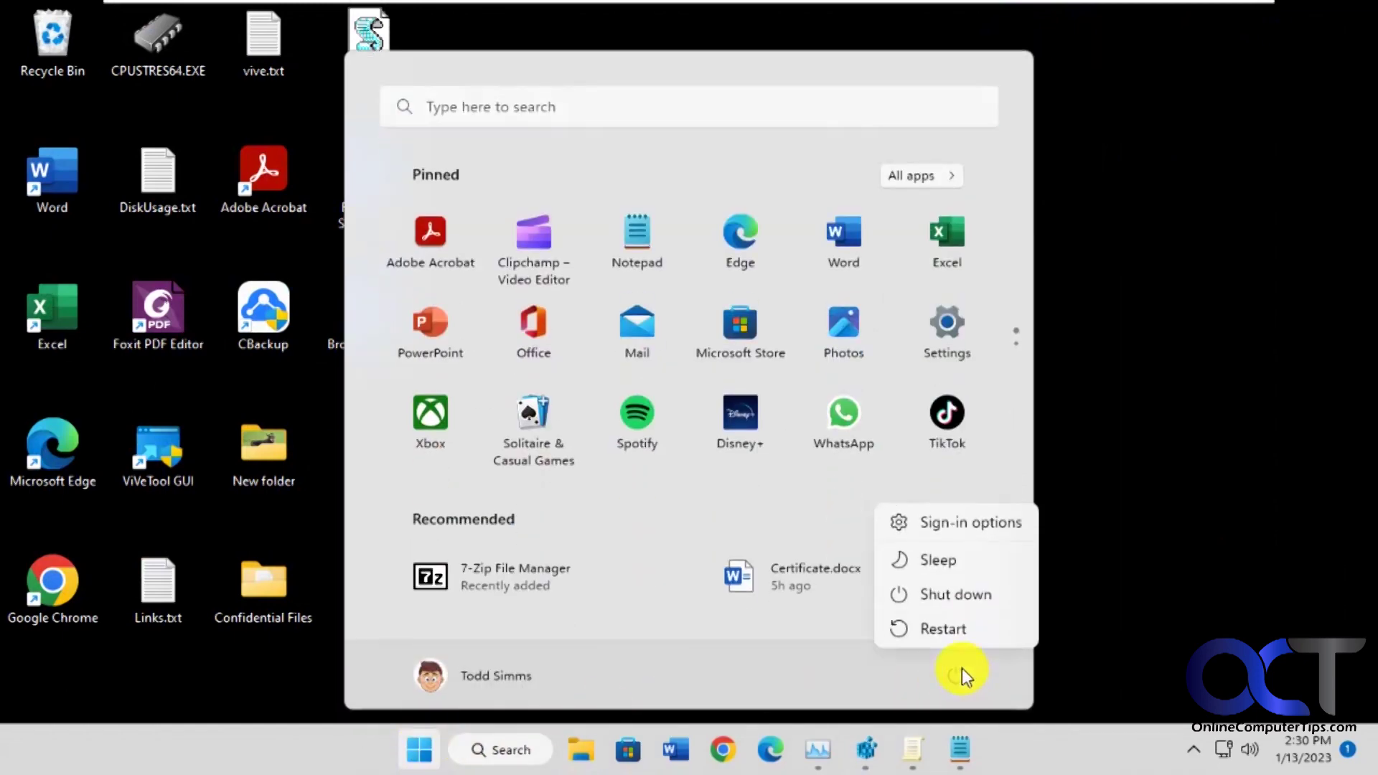
{"action": "left_click", "coordinate": [1117, 532]}
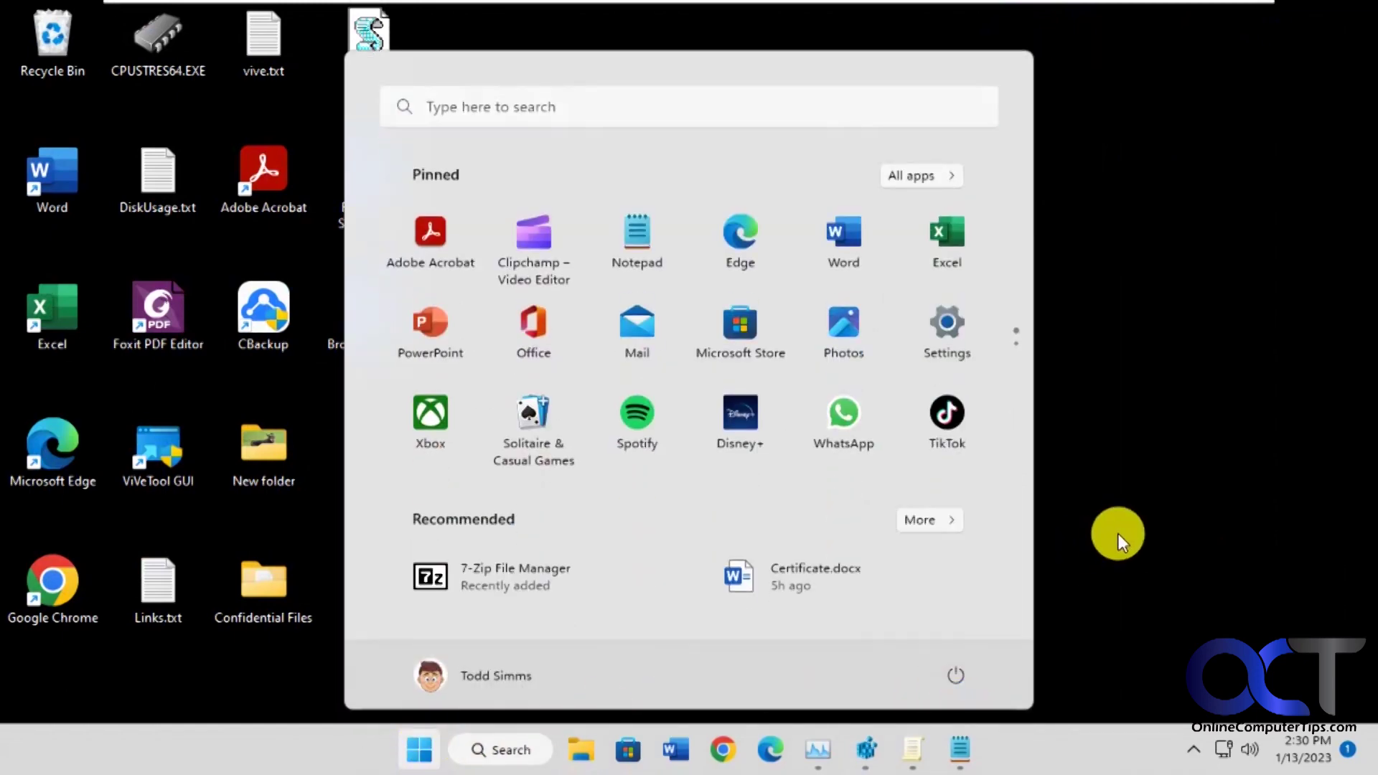
{"action": "left_click", "coordinate": [960, 749]}
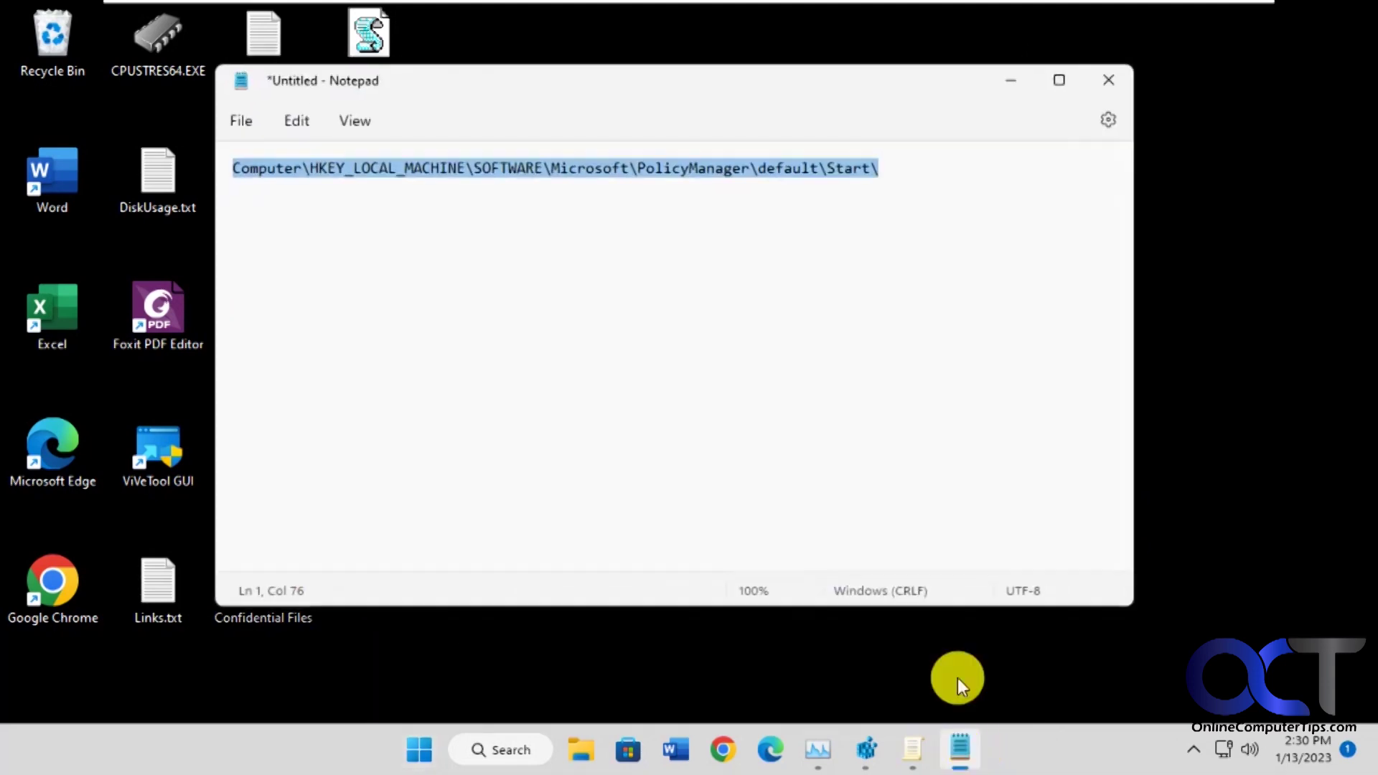
{"action": "left_click", "coordinate": [920, 173]}
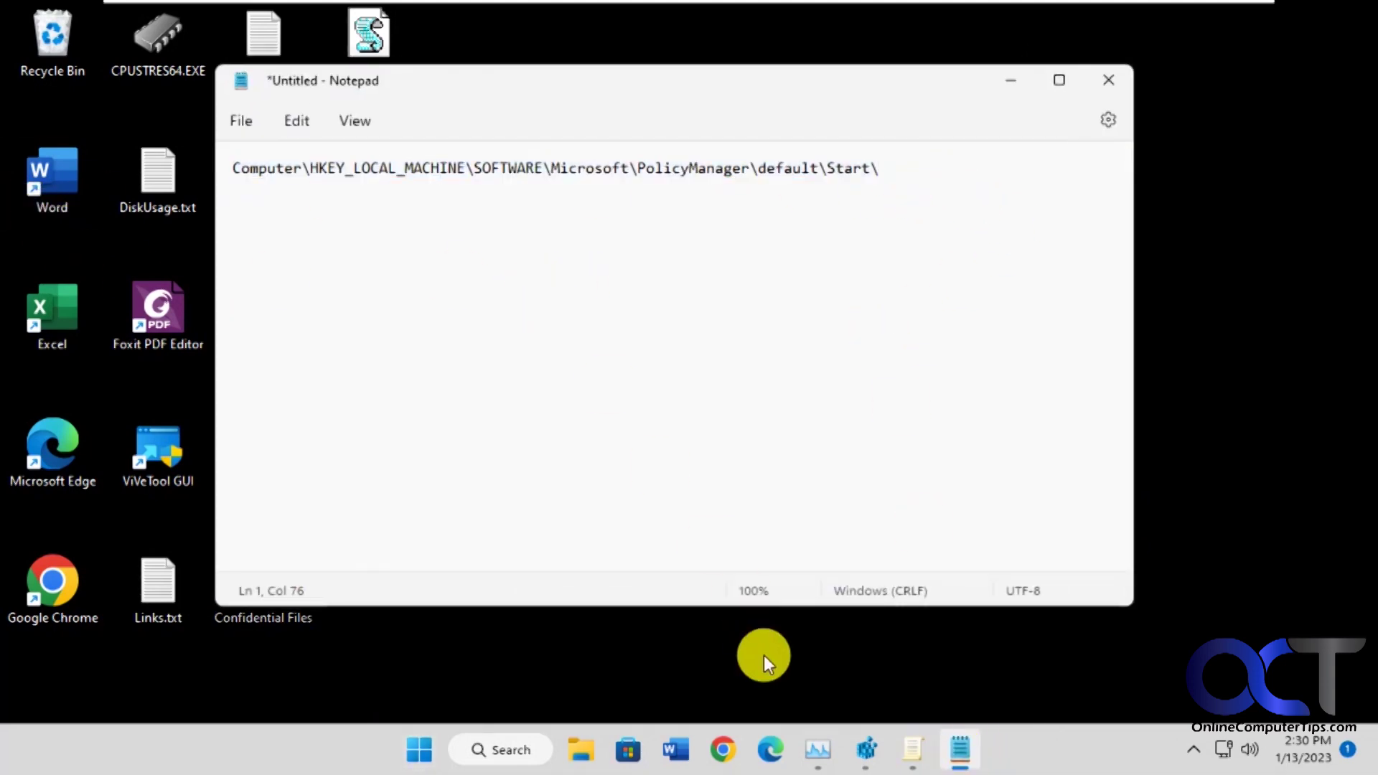
{"action": "left_click", "coordinate": [916, 752]}
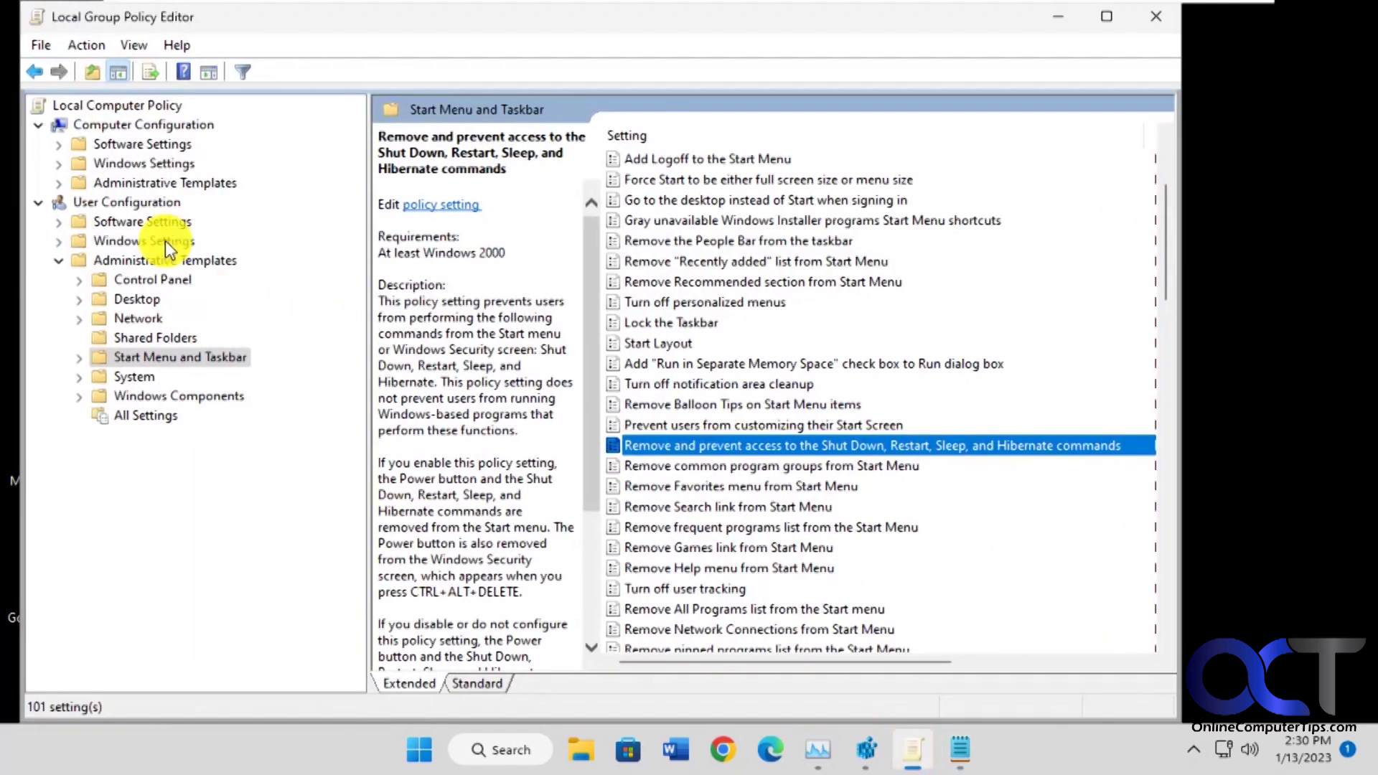